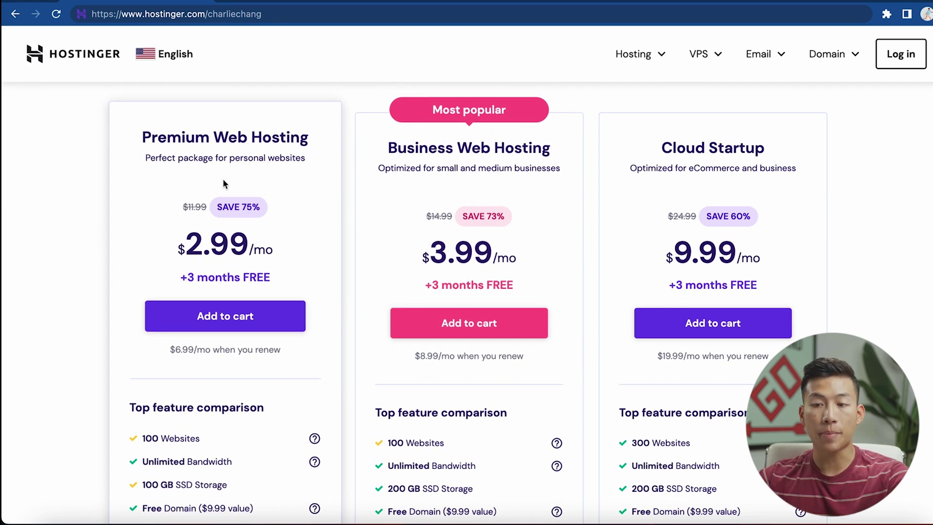
- Compare the features of the hosting plans and add Premium Web Hosting to the cart
scroll(223, 179, down, 1)
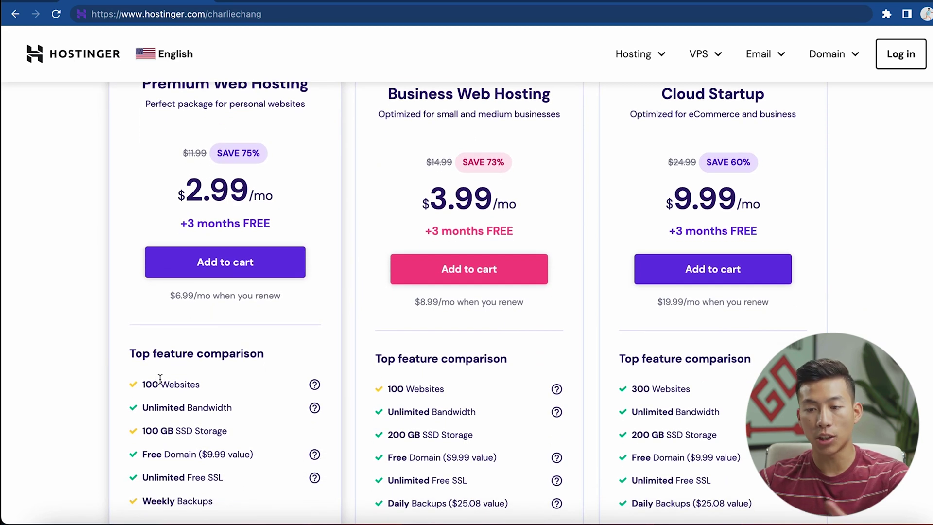
scroll(185, 387, down, 1)
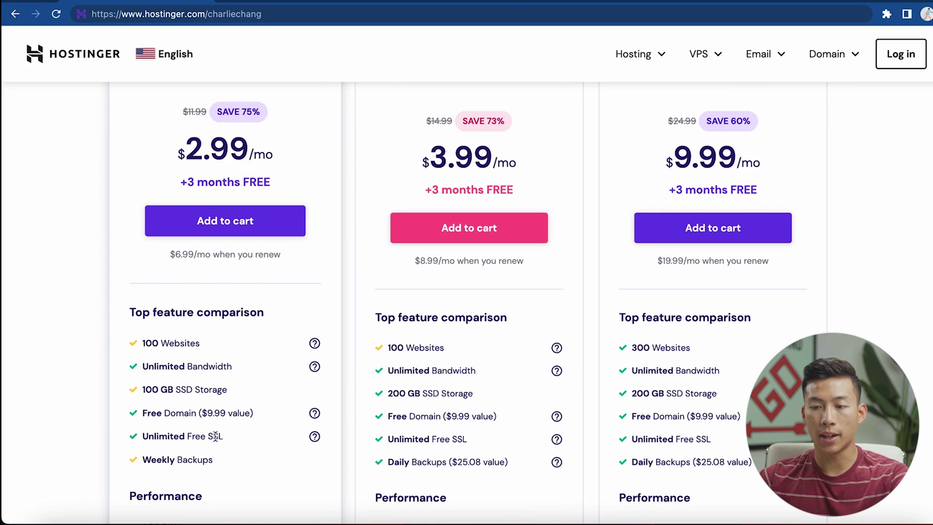
scroll(235, 453, down, 2)
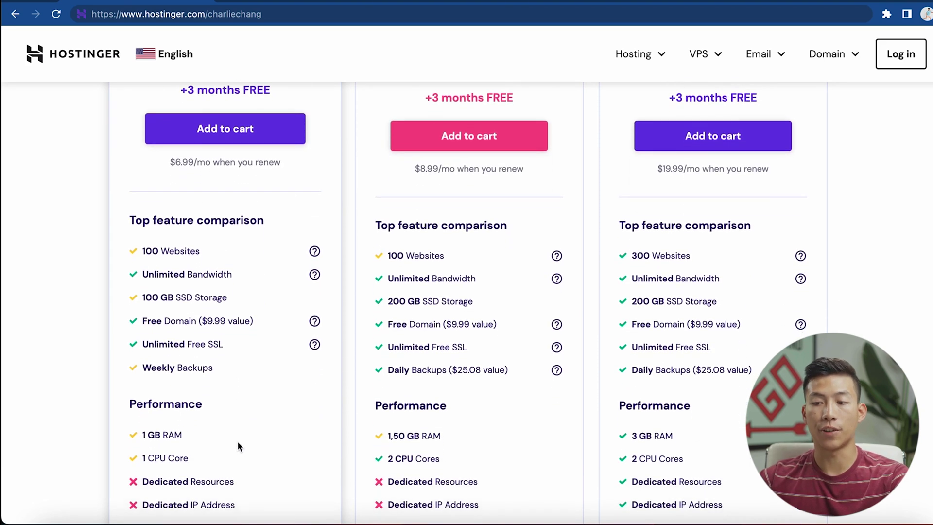
scroll(238, 446, up, 4)
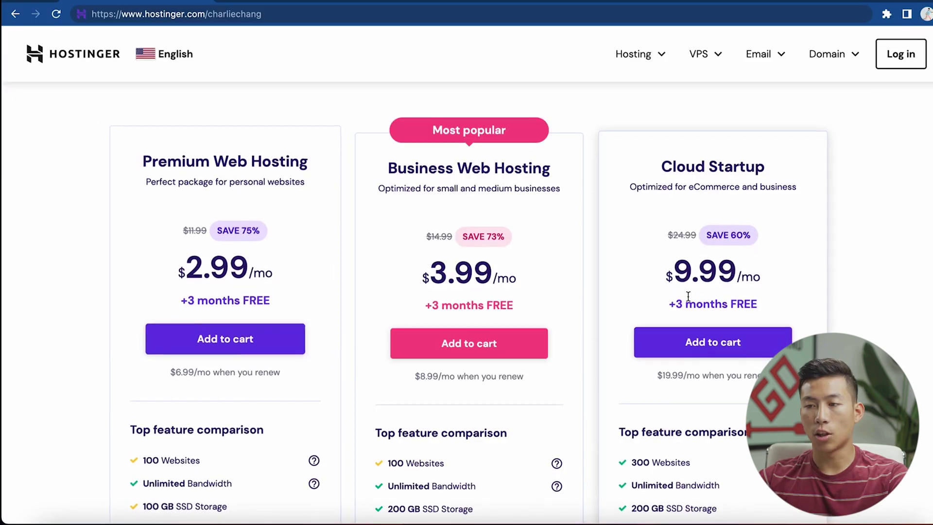
click(270, 342)
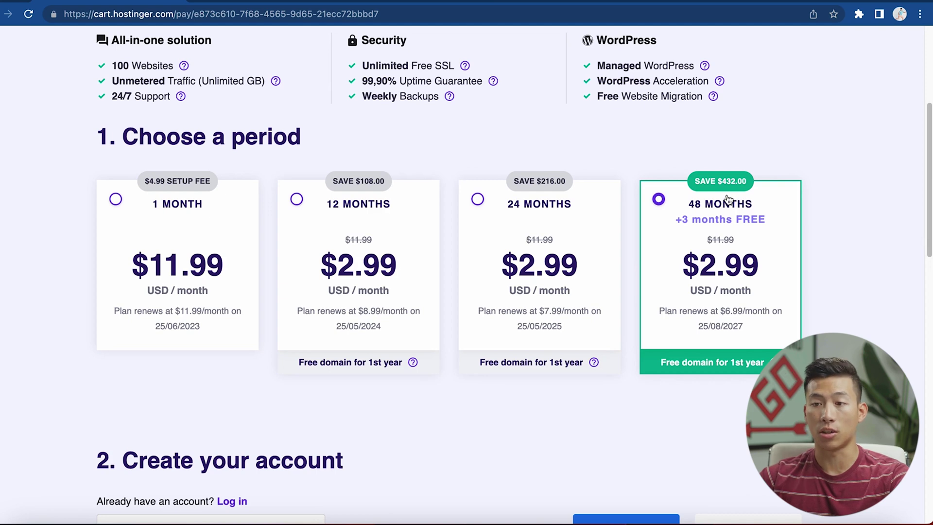
- Apply the coupon code CHARLIECHANG to the 48-month Premium Web Hosting order
scroll(677, 256, down, 7)
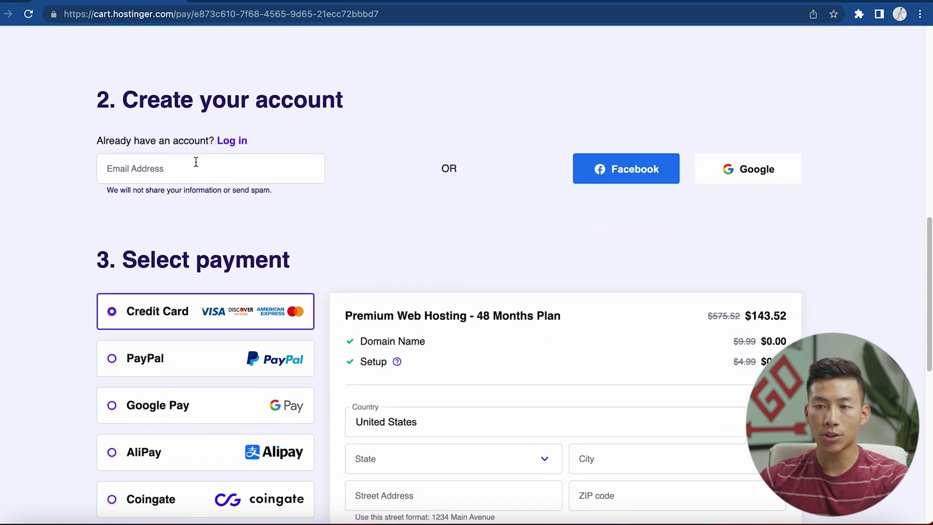
scroll(486, 209, down, 4)
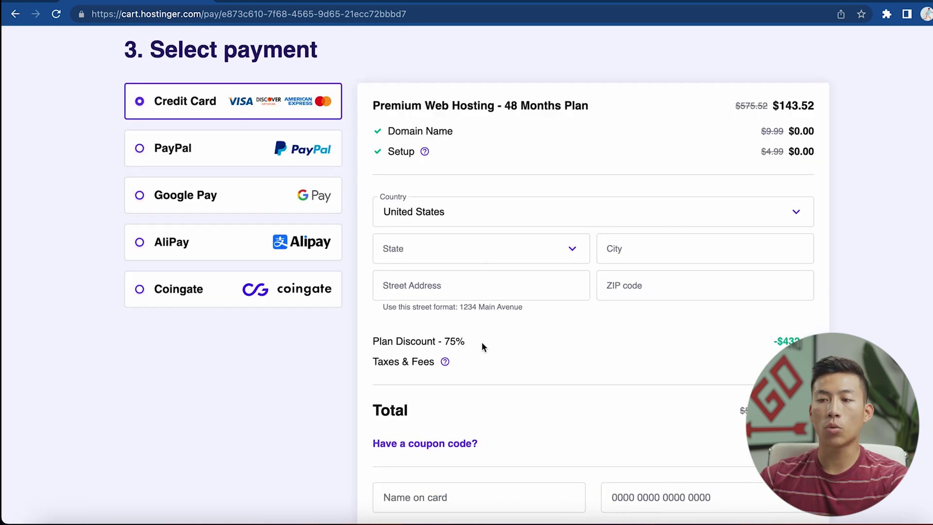
scroll(518, 341, down, 1)
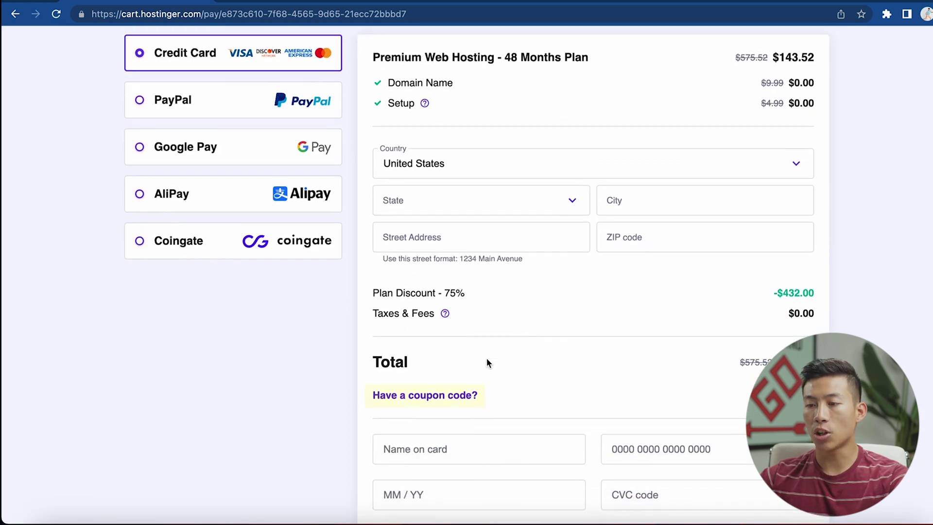
click(418, 399)
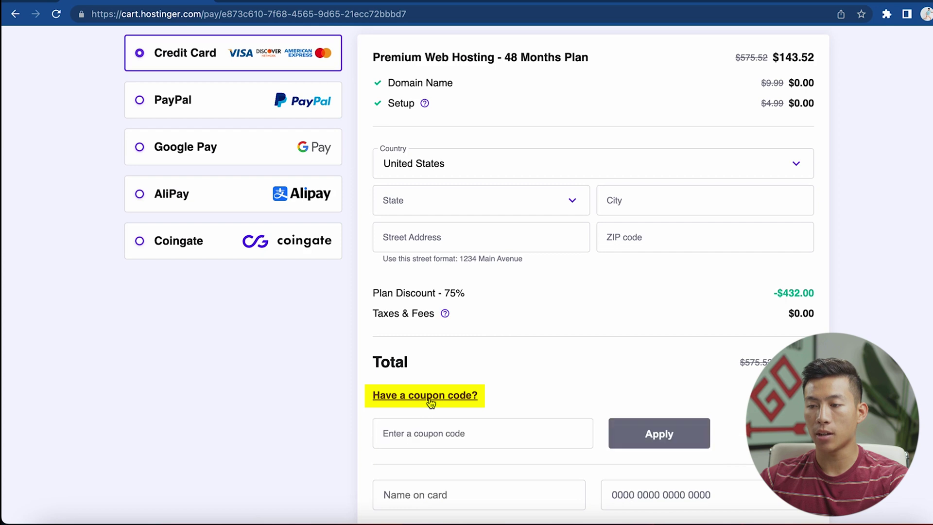
scroll(418, 399, down, 1)
text(CHAL)
text(LIECHANG)
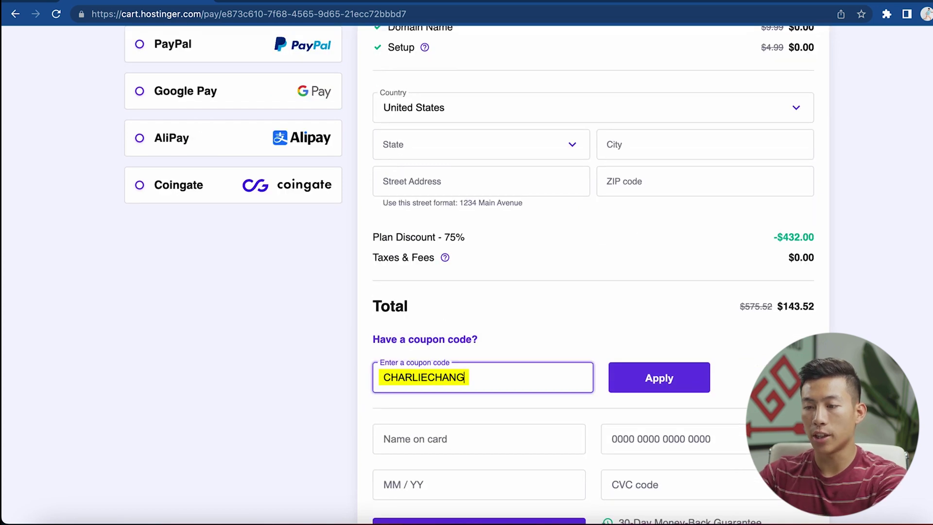
click(631, 384)
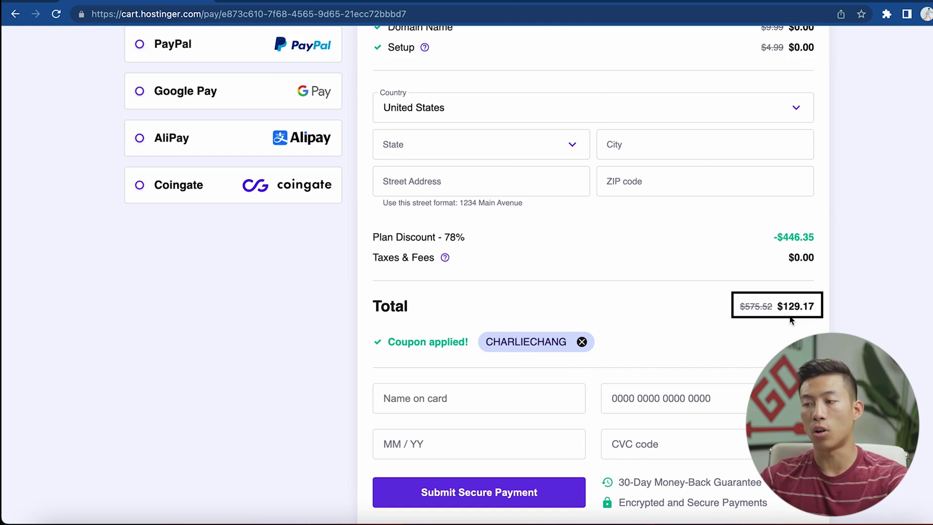
scroll(874, 278, up, 2)
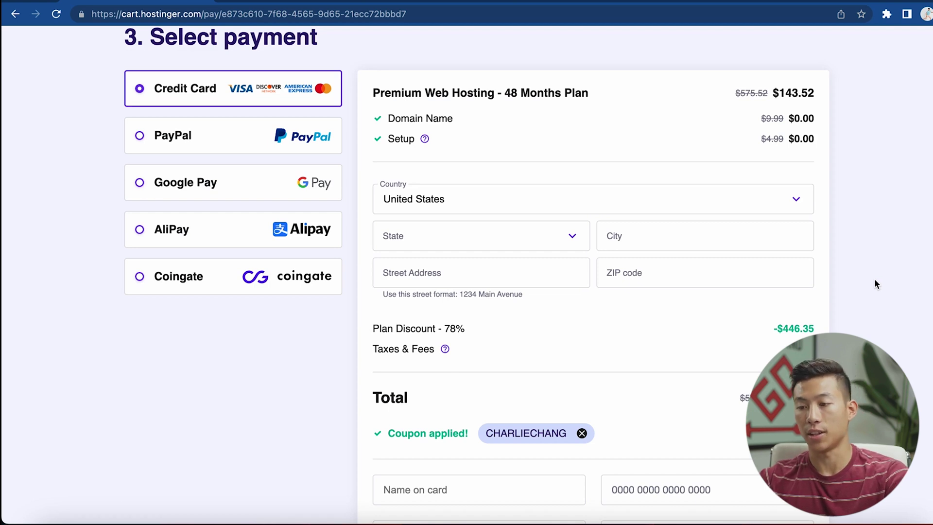
scroll(611, 308, down, 2)
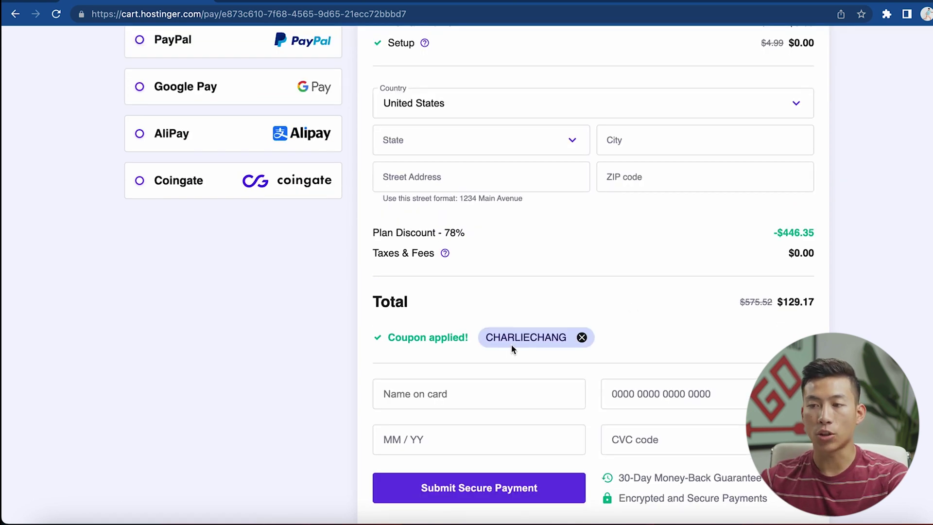
scroll(515, 250, down, 1)
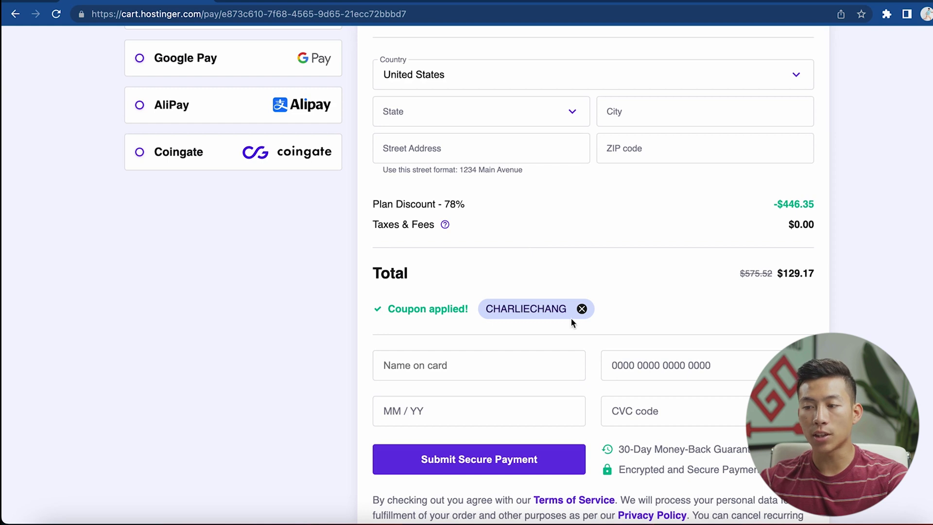
scroll(564, 325, down, 2)
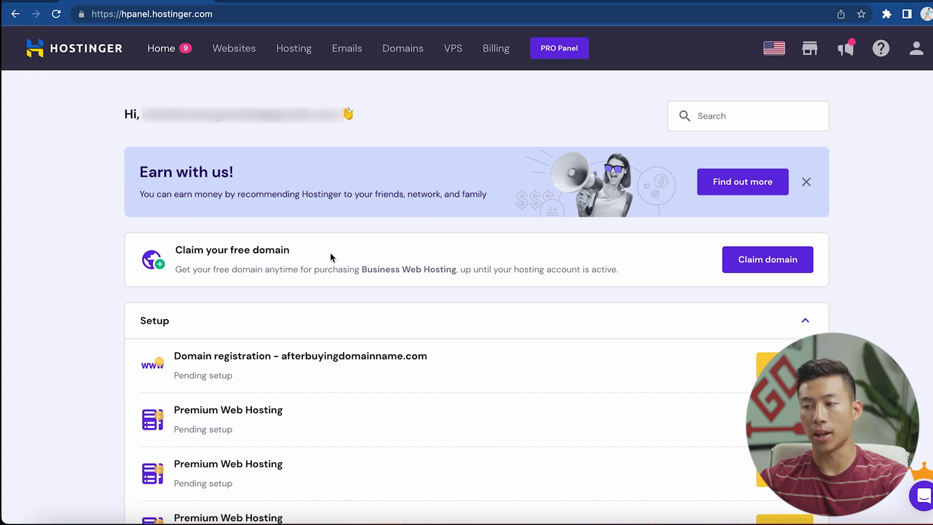
- Check the availability of charliesphotographywebsite with the .com extension and claim it as the free domain
click(779, 264)
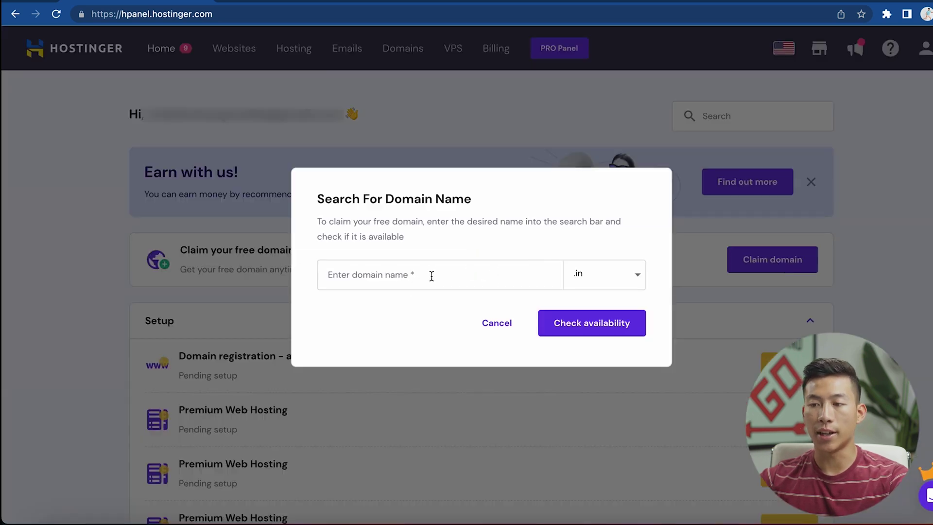
click(597, 282)
click(594, 359)
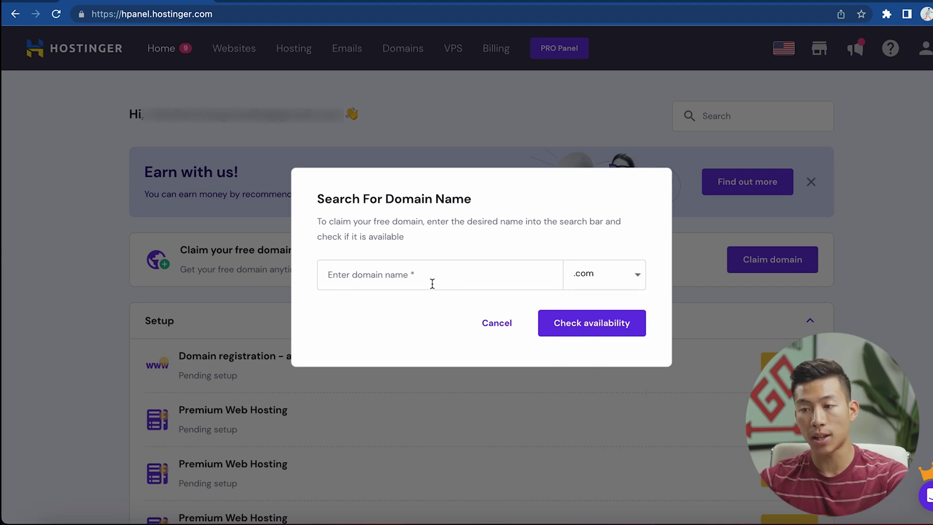
click(449, 278)
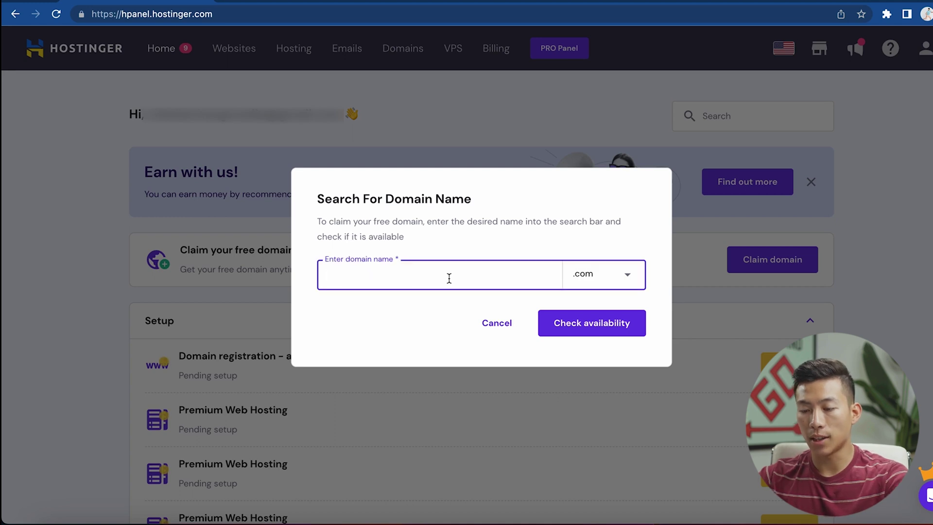
text(charliesphotographywebsite)
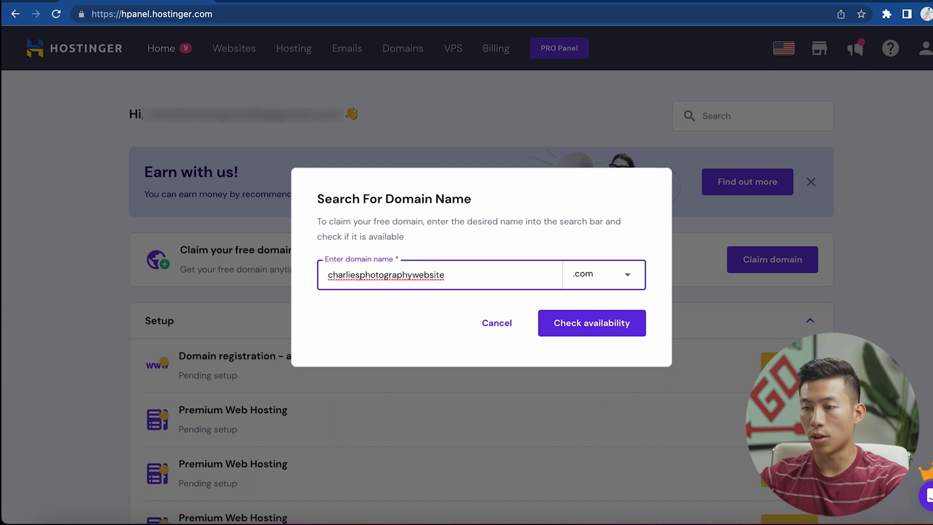
click(601, 329)
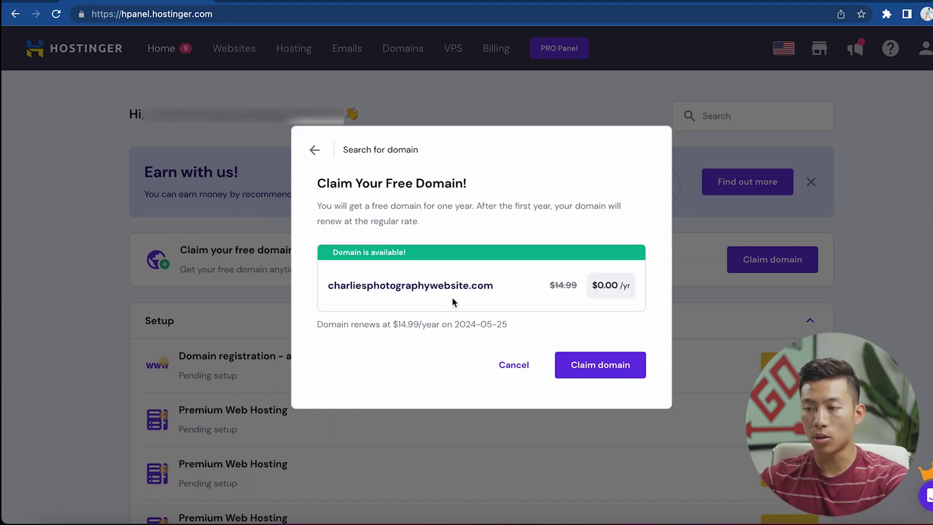
click(603, 366)
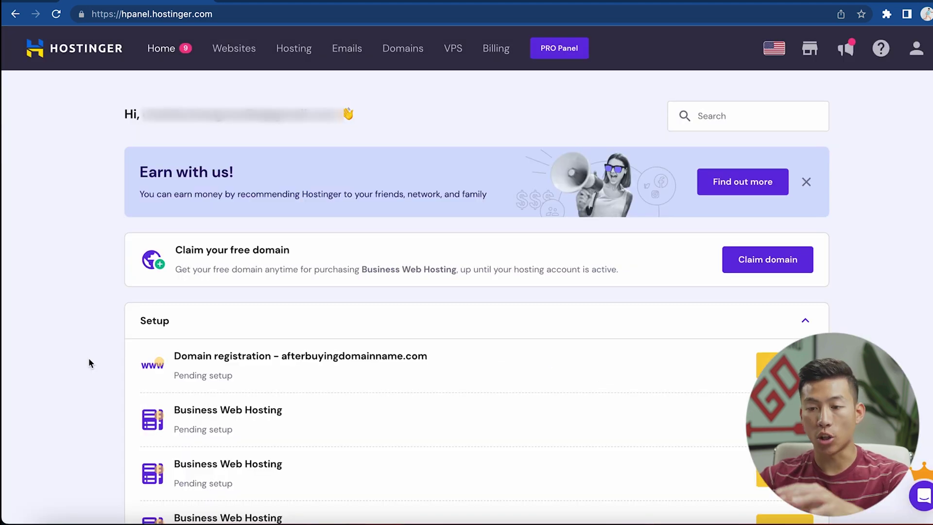
- Start the guided setup of a pending web hosting plan and choose to create a new website
scroll(89, 363, down, 5)
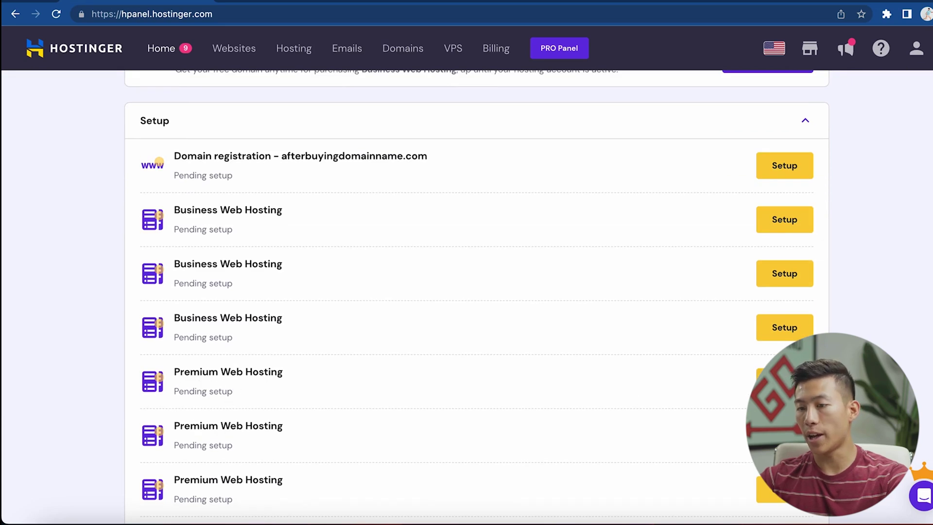
click(452, 355)
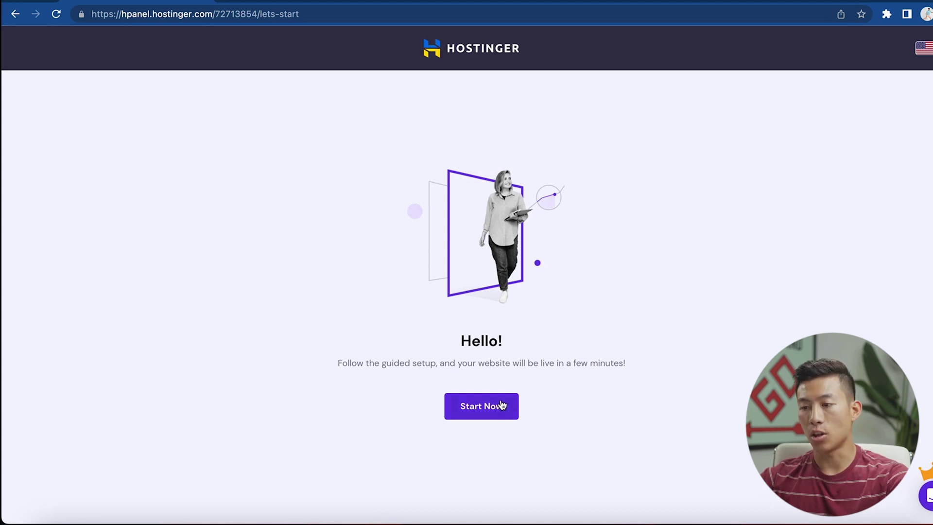
click(486, 407)
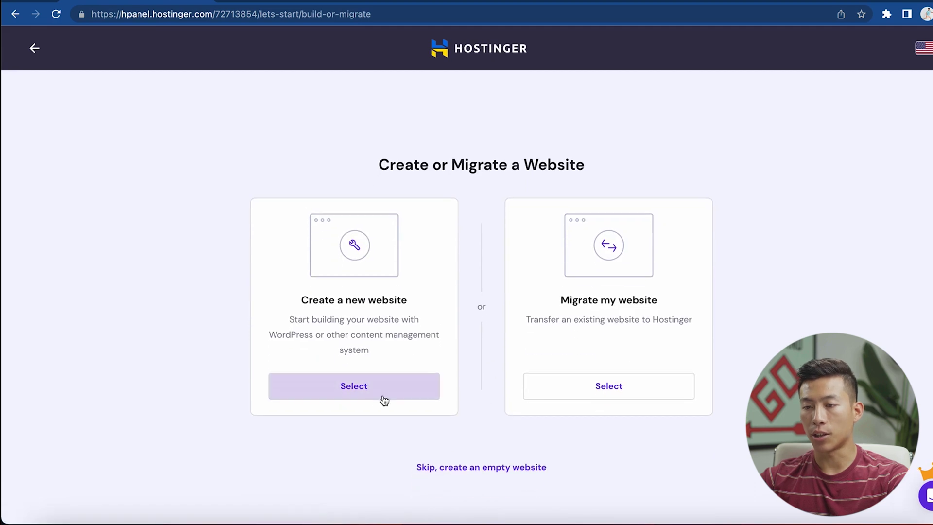
click(382, 397)
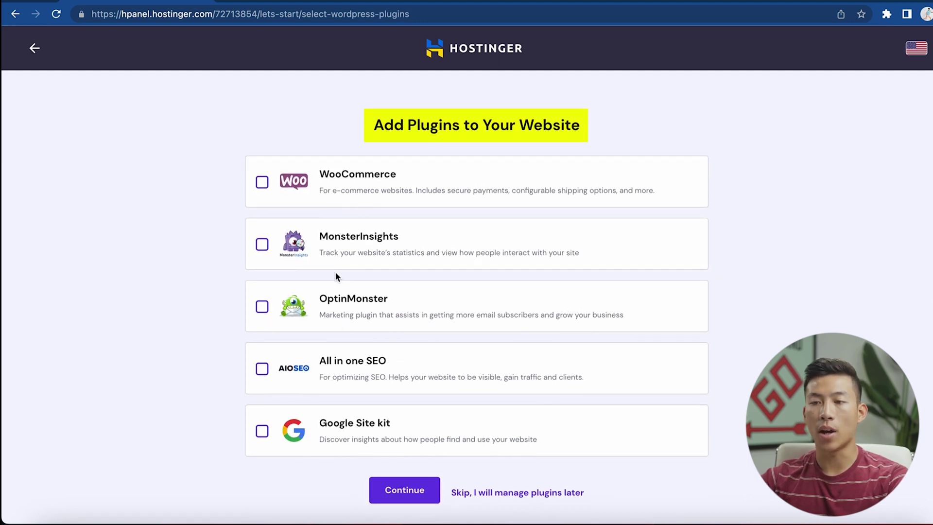
- Continue the website setup without adding any of the suggested plugins
scroll(342, 262, down, 1)
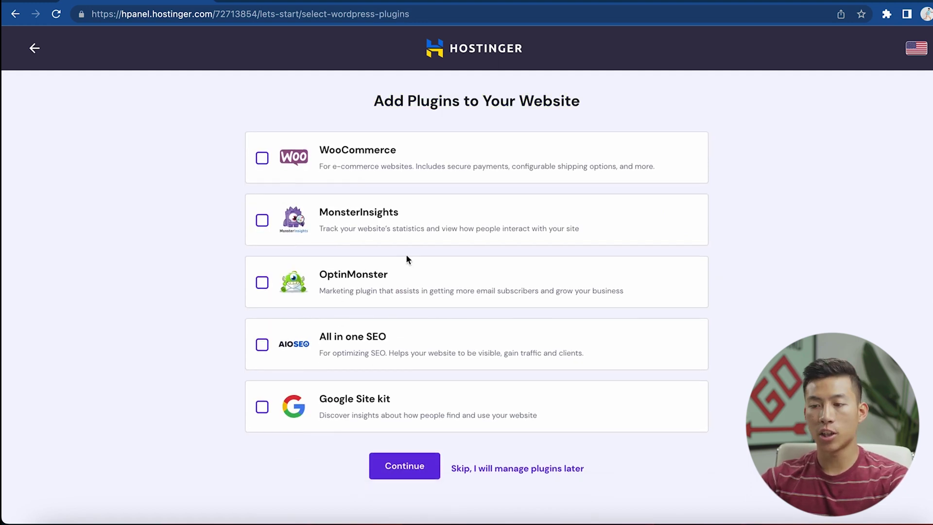
click(514, 468)
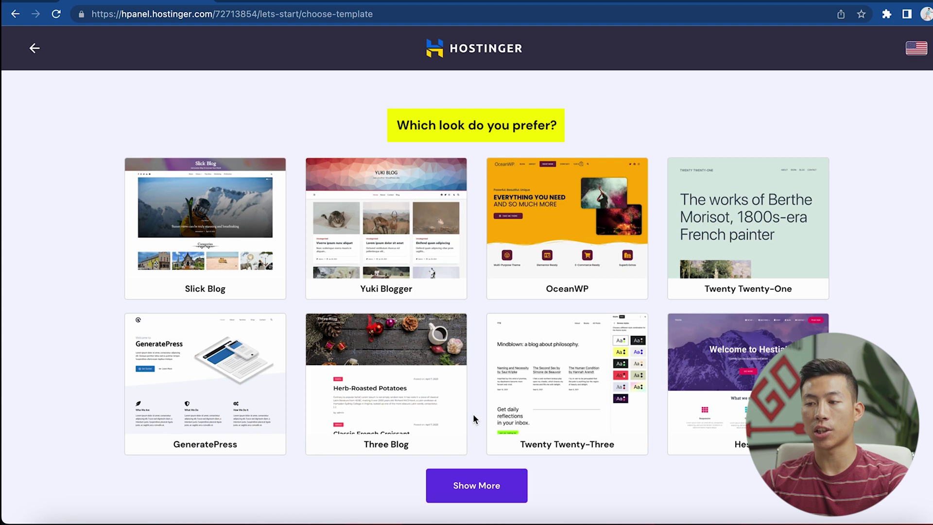
- Preview the Slick Blog template, return to the template choices and continue without a template
scroll(474, 417, down, 2)
mouse_move(206, 202)
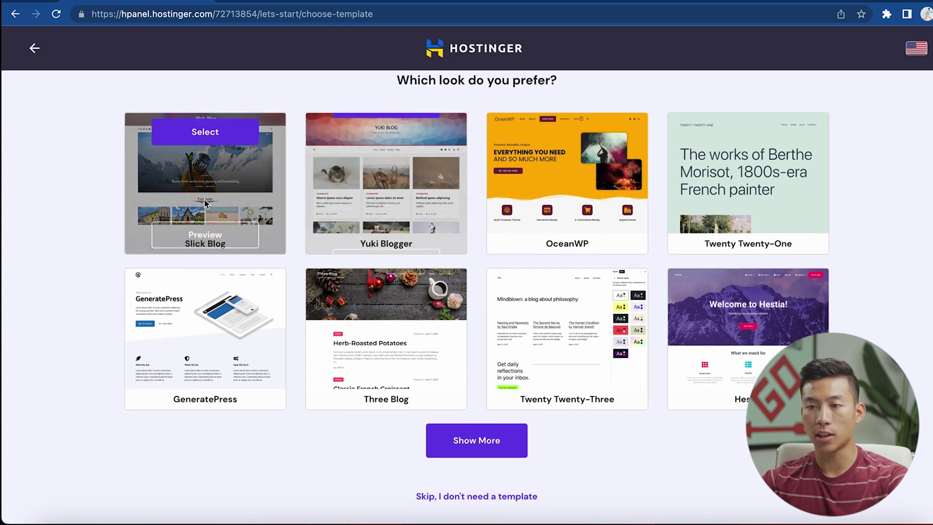
mouse_move(735, 211)
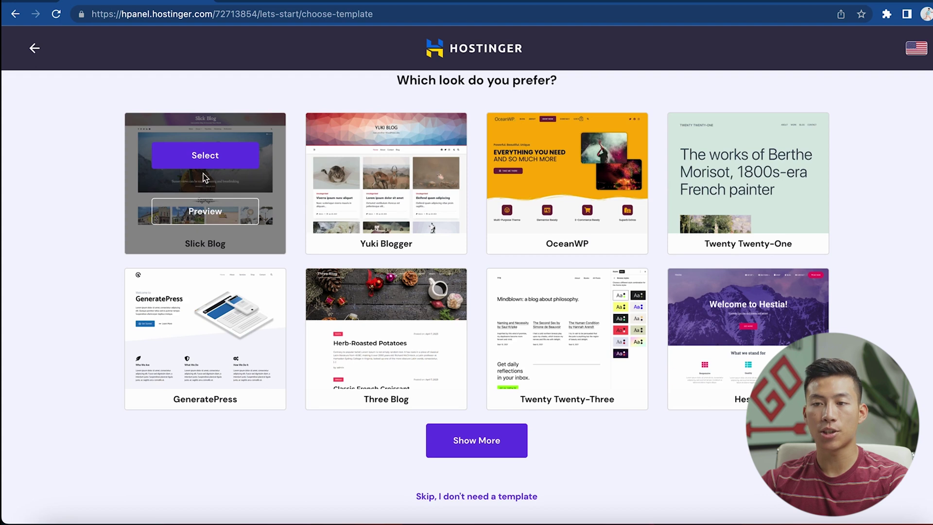
click(214, 214)
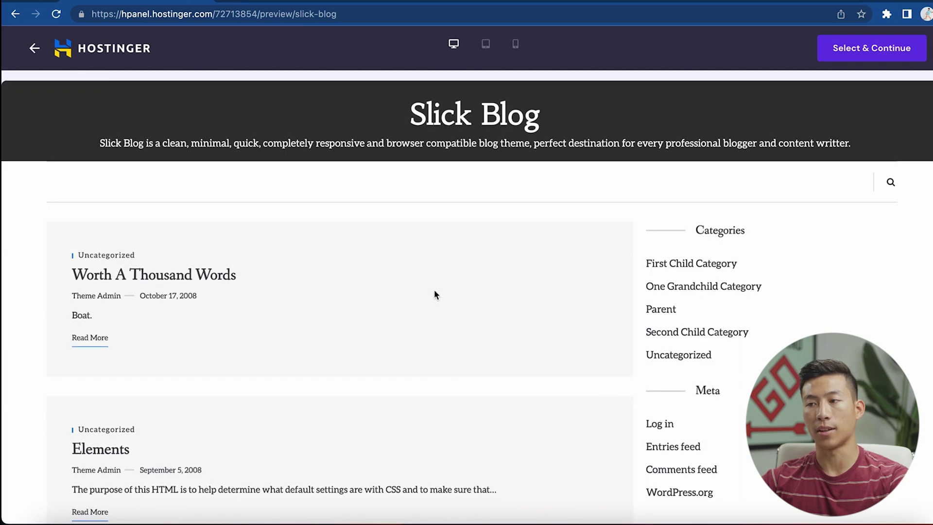
key(super+bracketleft)
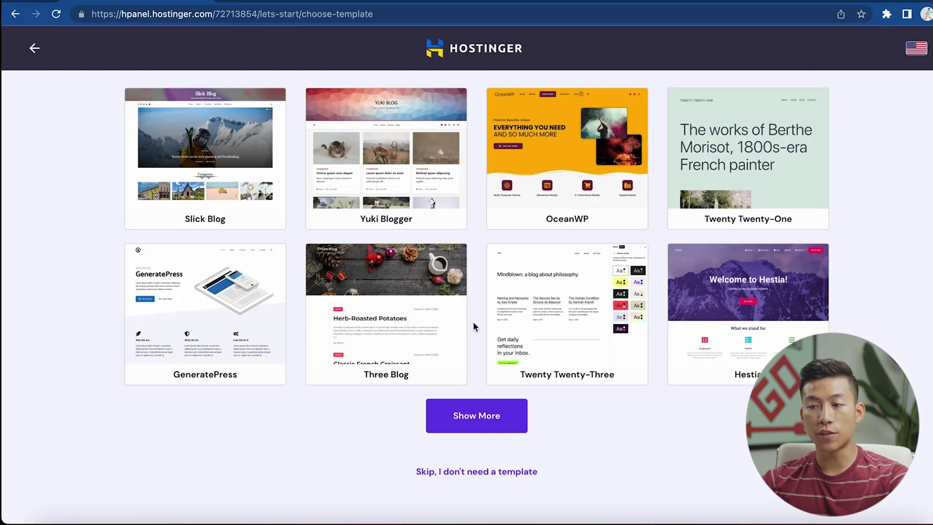
click(474, 477)
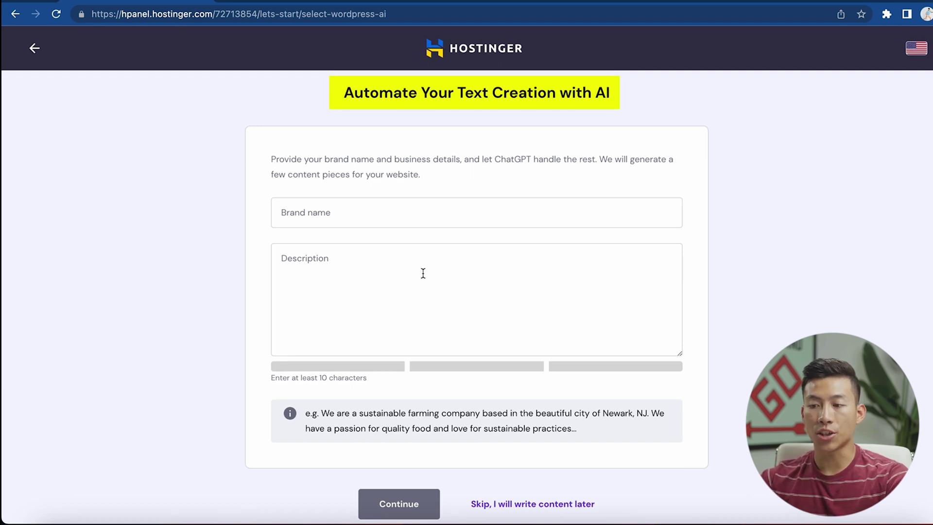
- Skip the AI text creation and finish the setup with charliesphotographywebsite.com as the website's domain
click(519, 506)
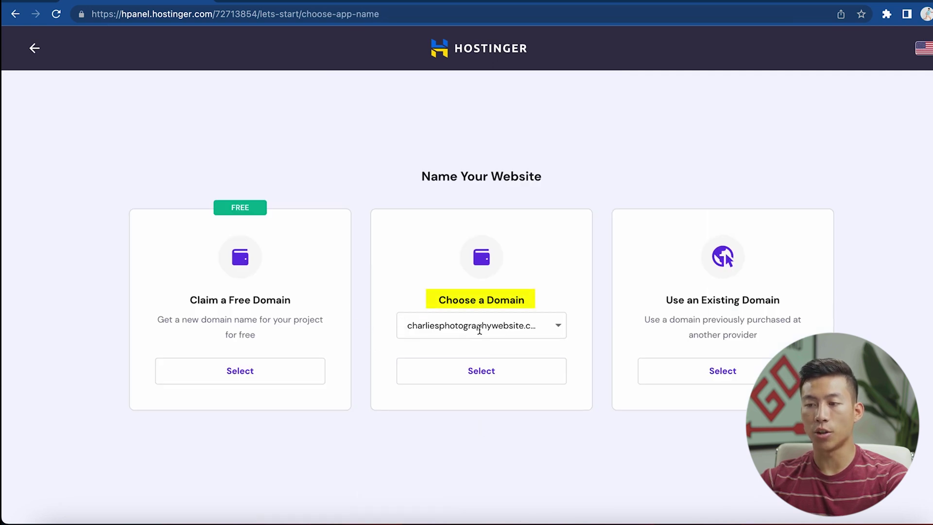
click(494, 380)
click(521, 386)
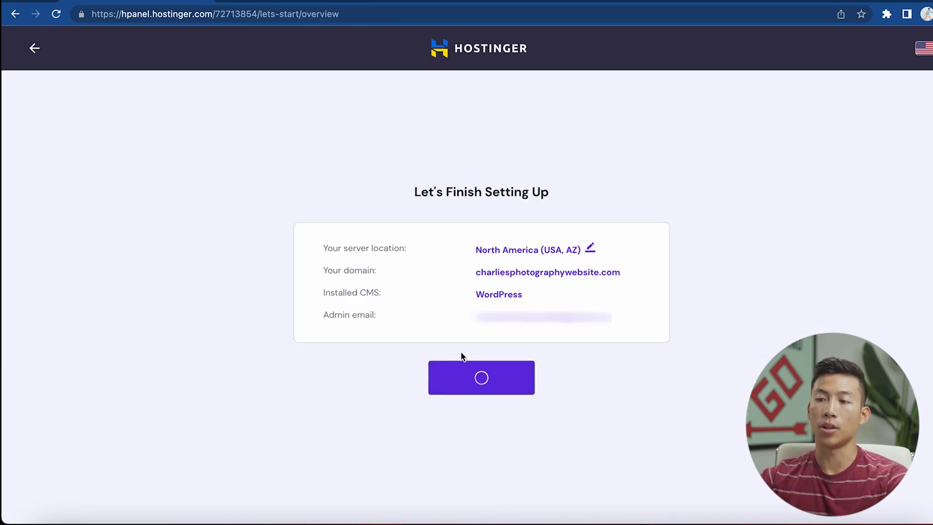
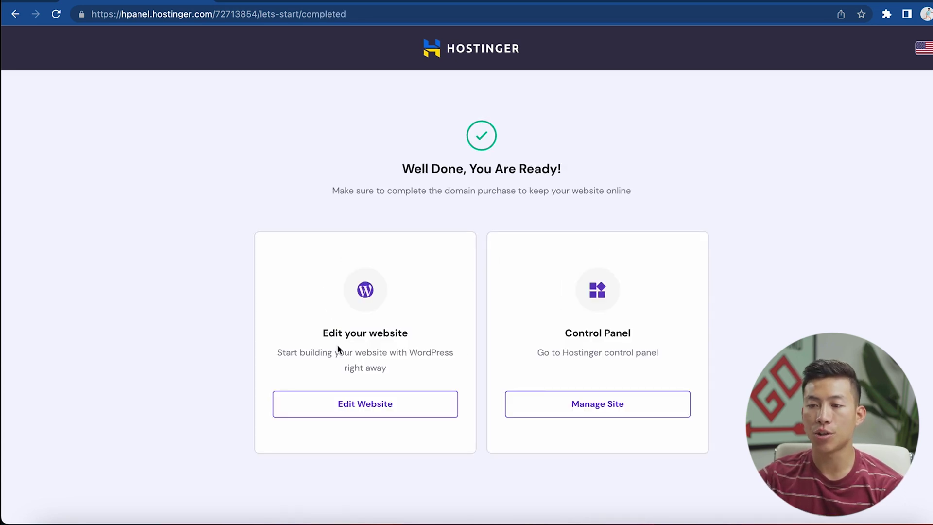
- Open the new website for editing in WordPress and review its list of installed plugins
click(400, 412)
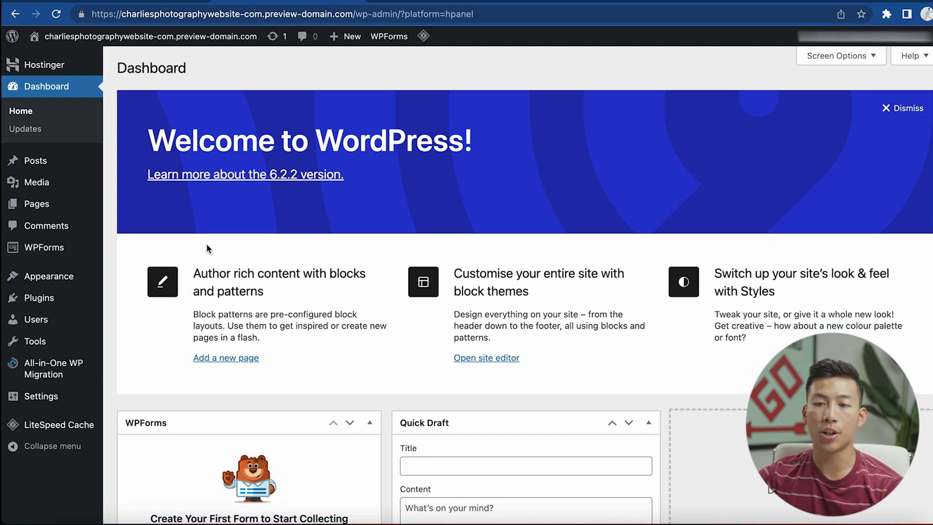
mouse_move(53, 302)
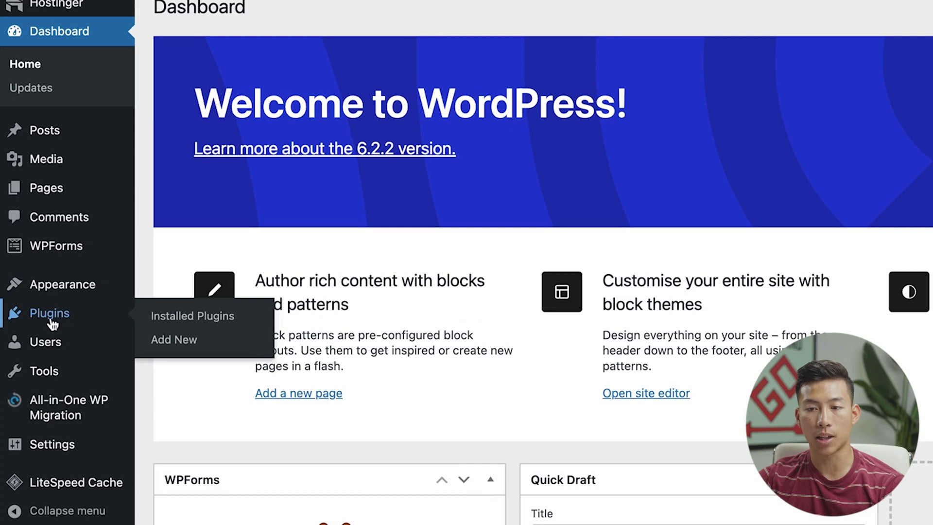
click(50, 315)
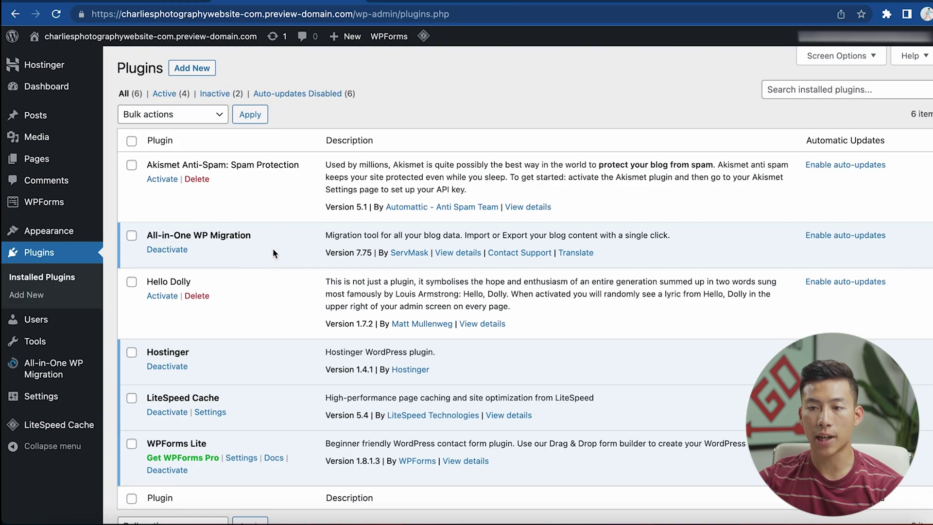
scroll(273, 249, down, 2)
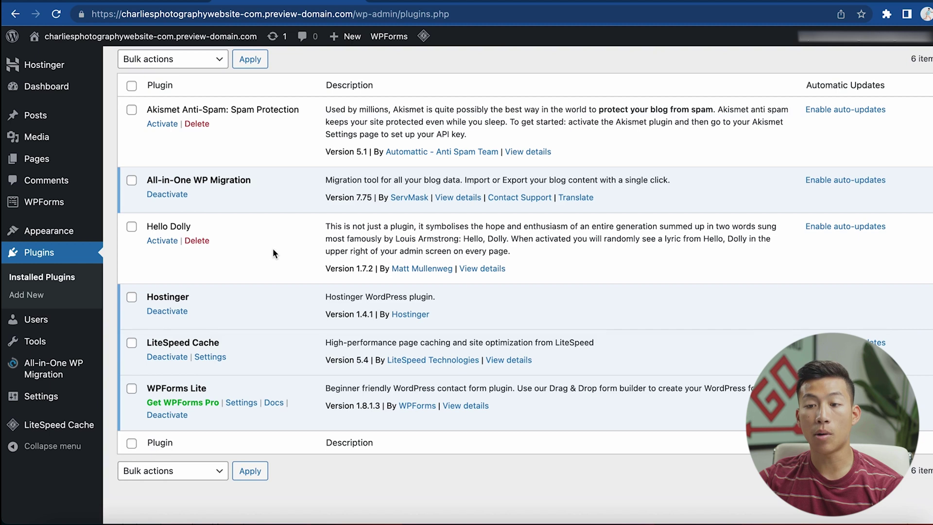
scroll(273, 249, up, 1)
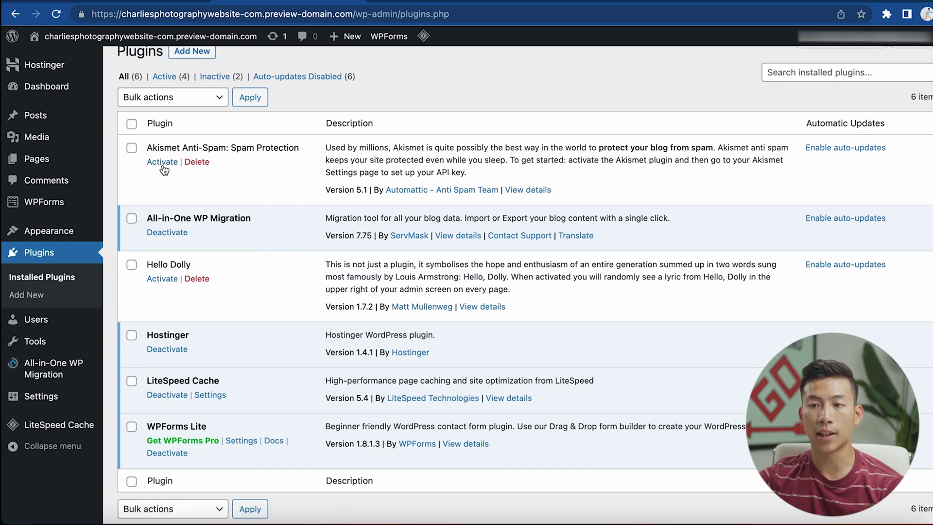
scroll(197, 168, up, 1)
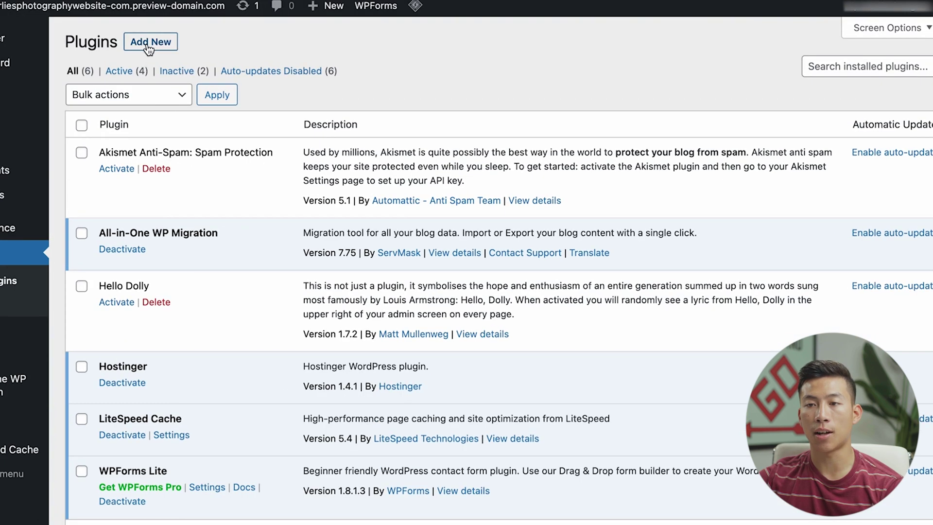
- Search the plugin directory for "yoast seo" and install the Yoast SEO plugin
click(149, 42)
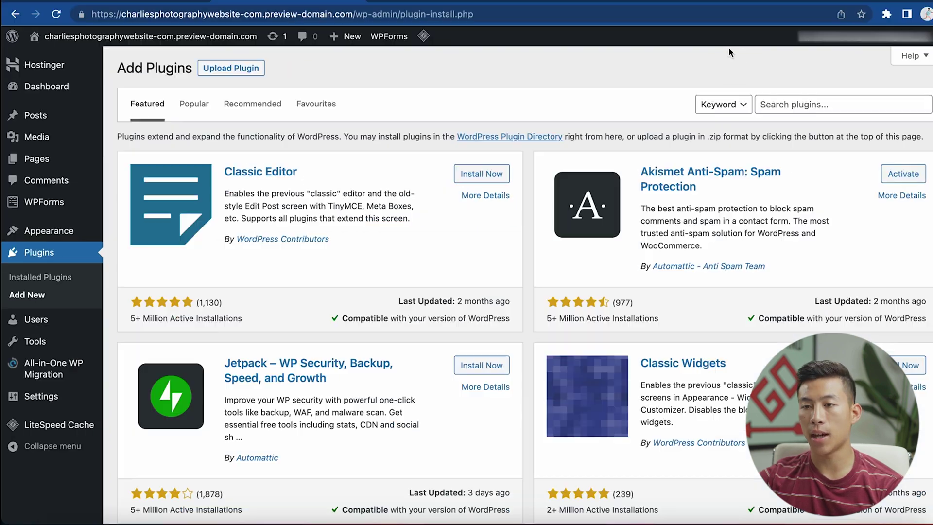
click(823, 105)
text(yoast seo)
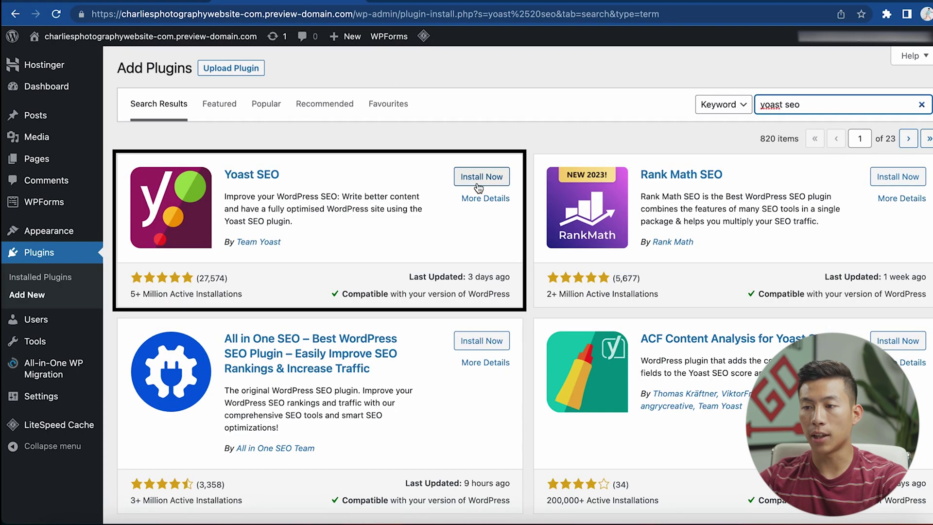
click(479, 187)
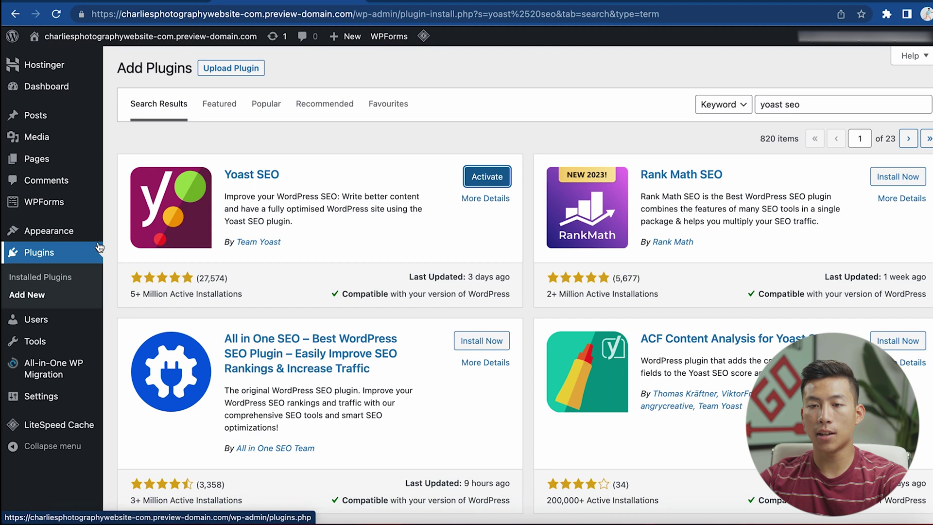
- Activate Yoast SEO from the installed plugins list and check its available sections
click(49, 259)
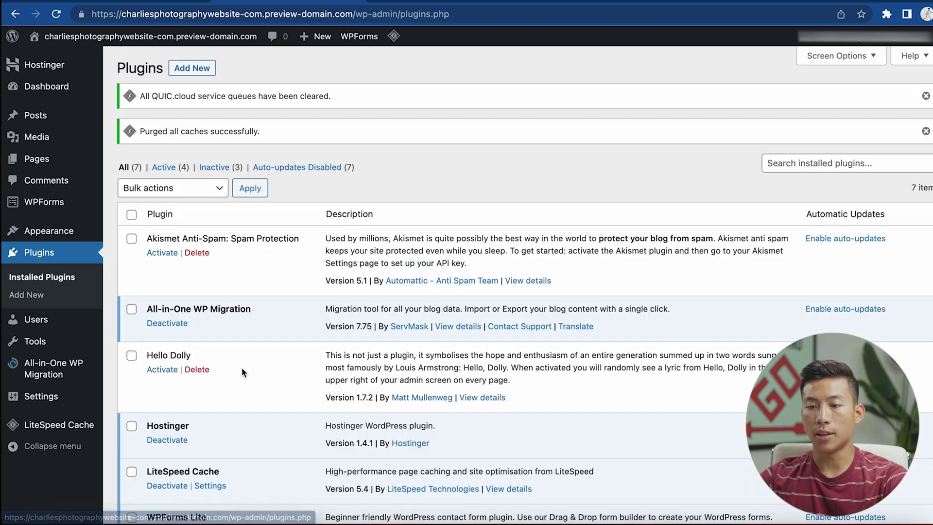
scroll(241, 367, down, 4)
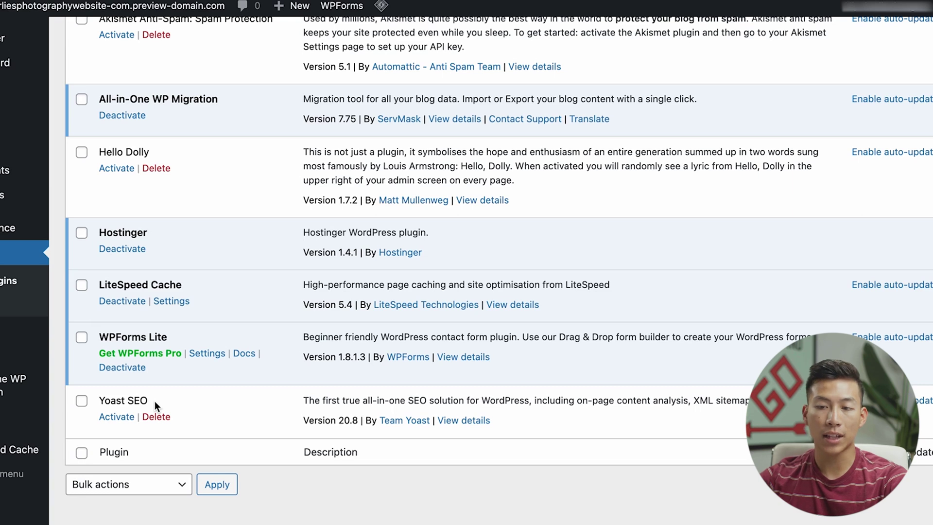
click(117, 421)
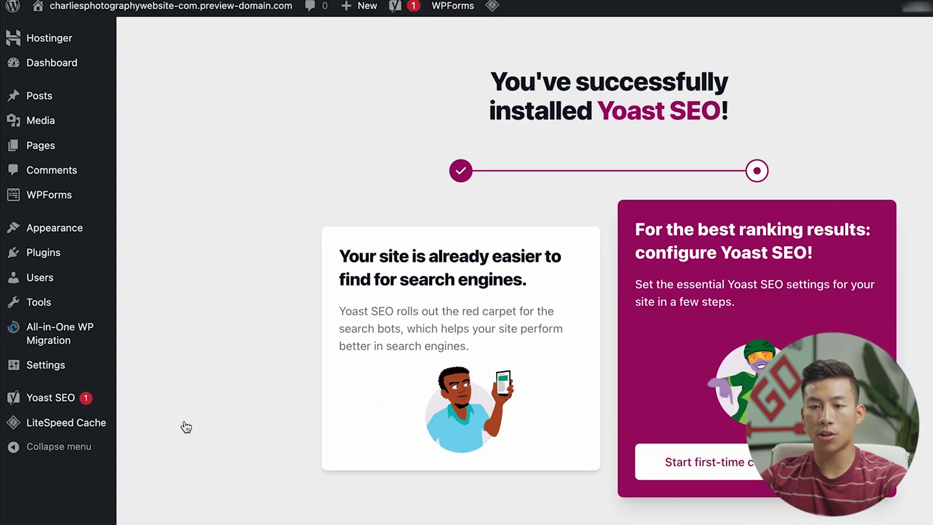
mouse_move(68, 384)
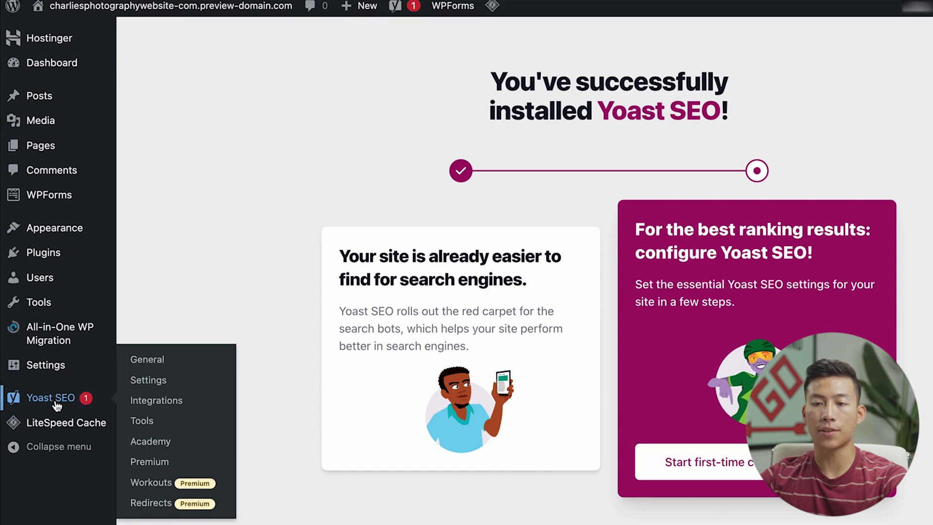
- Search for "starter templates" among new plugins, then install and activate Starter Templates by Brainstorm Force
mouse_move(52, 260)
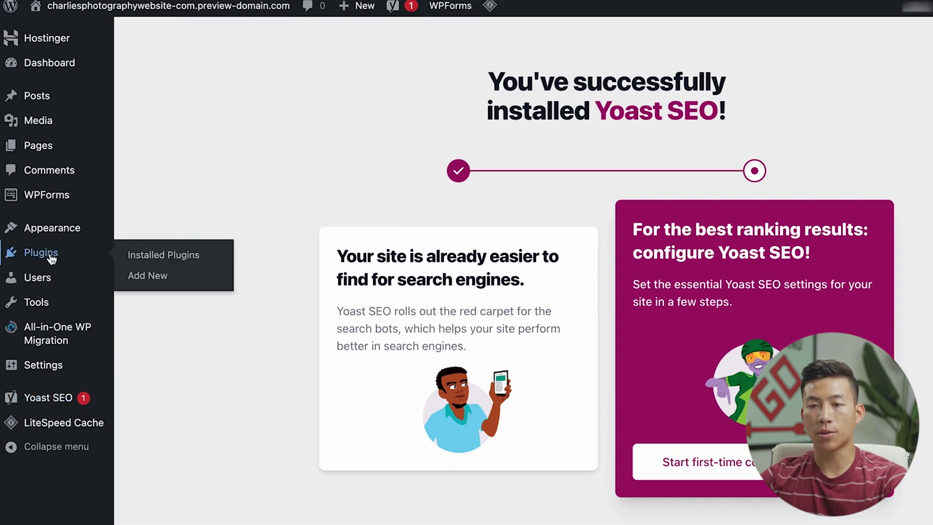
click(159, 279)
click(838, 105)
text(star)
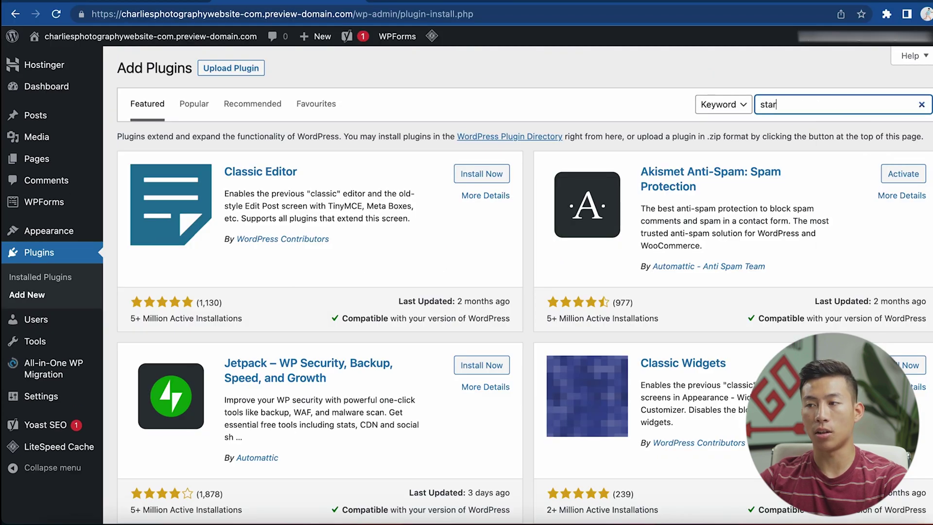
text(ter templates)
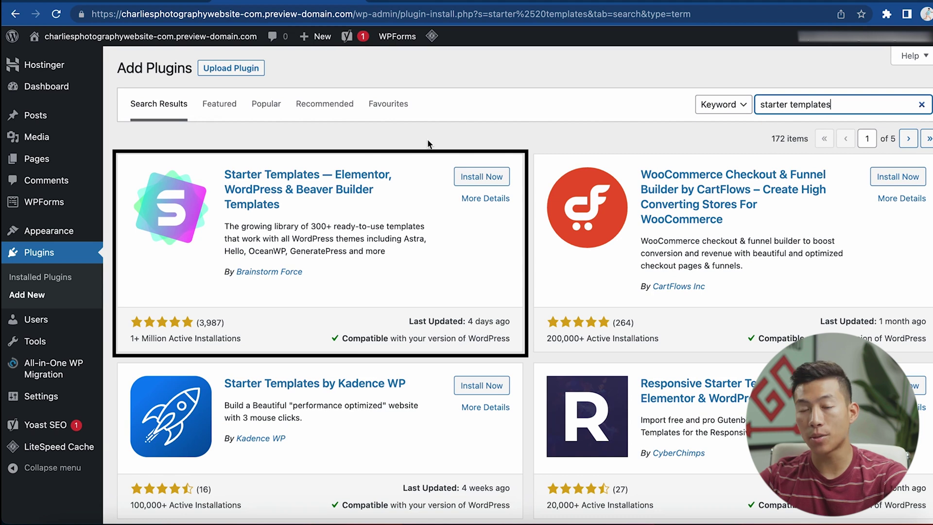
click(482, 177)
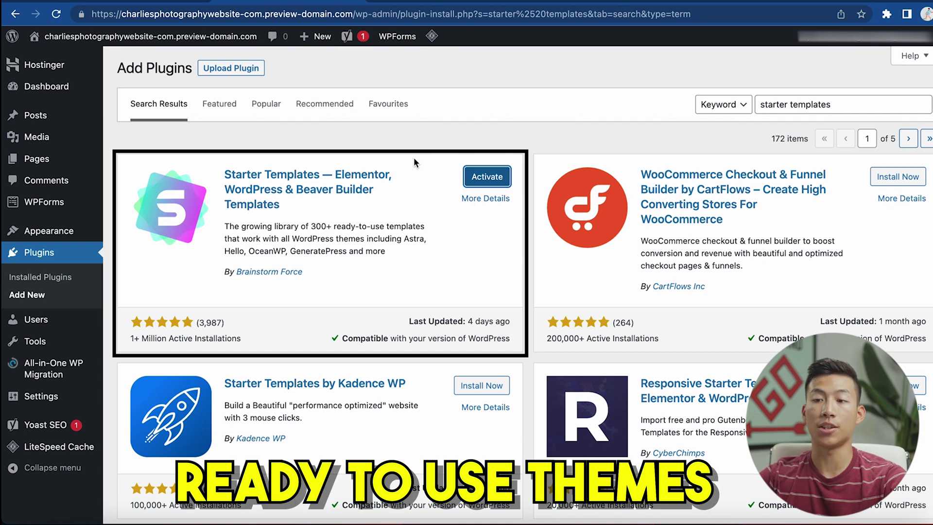
click(473, 176)
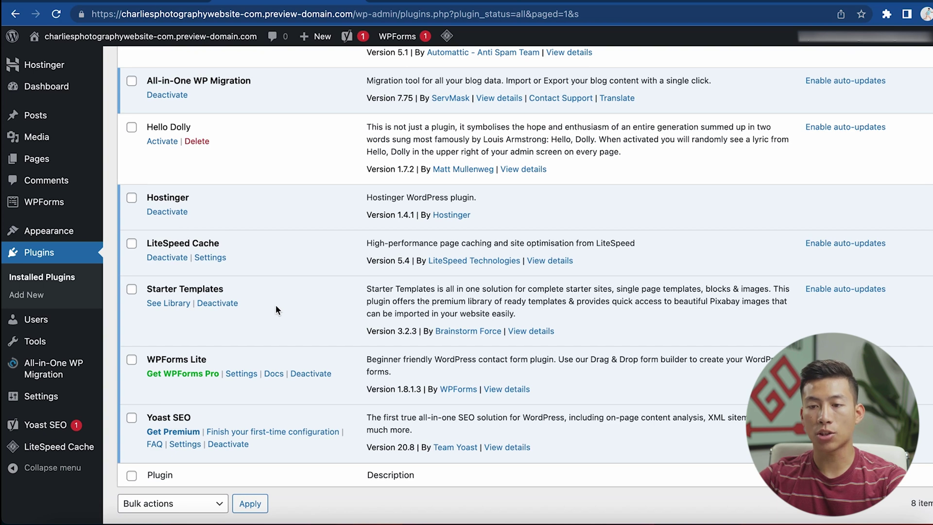
- Set the site's permalink structure to Post name and save the change
mouse_move(53, 399)
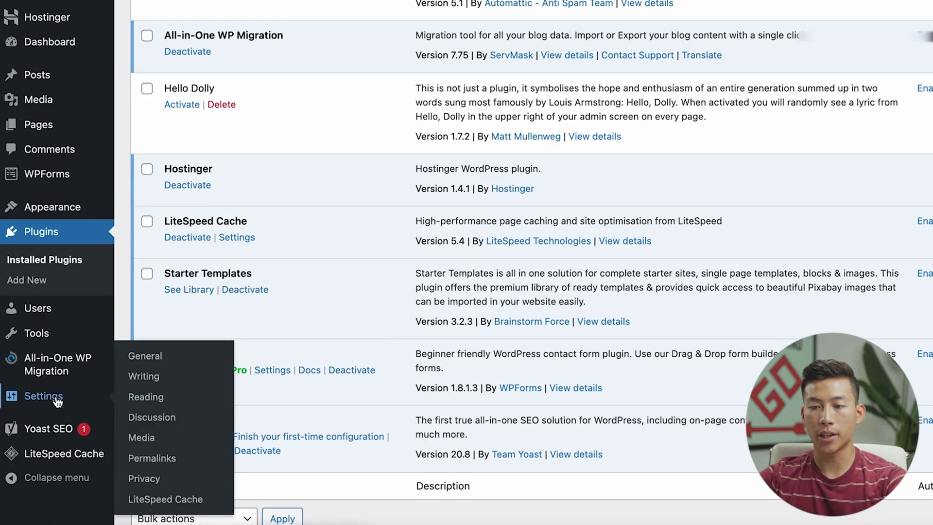
click(148, 457)
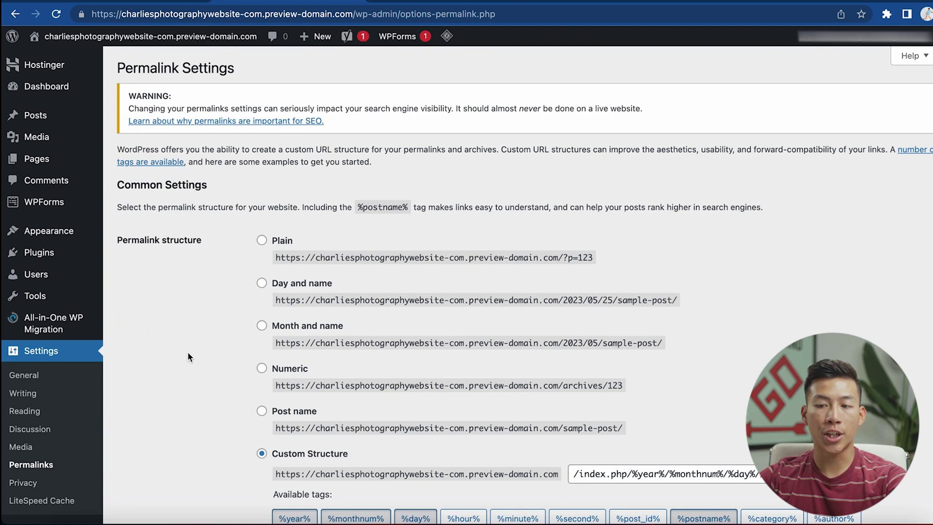
scroll(188, 352, down, 3)
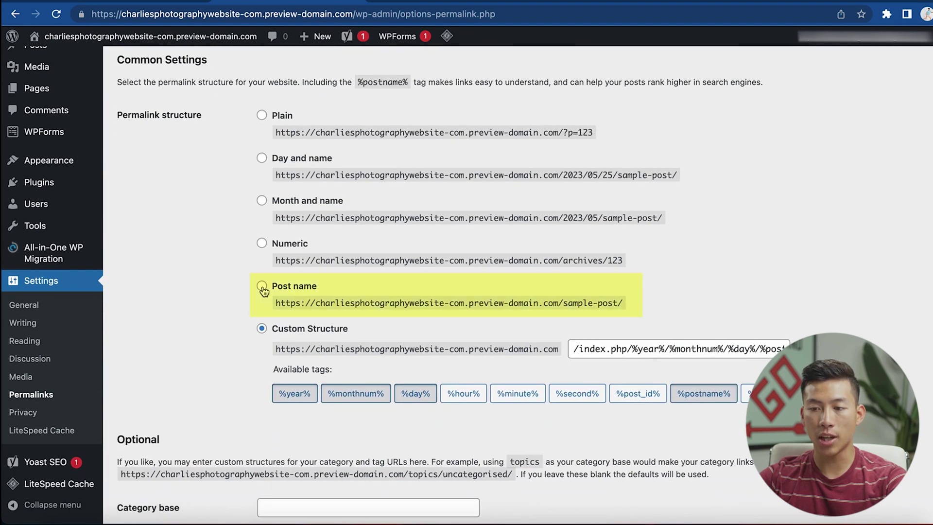
click(262, 288)
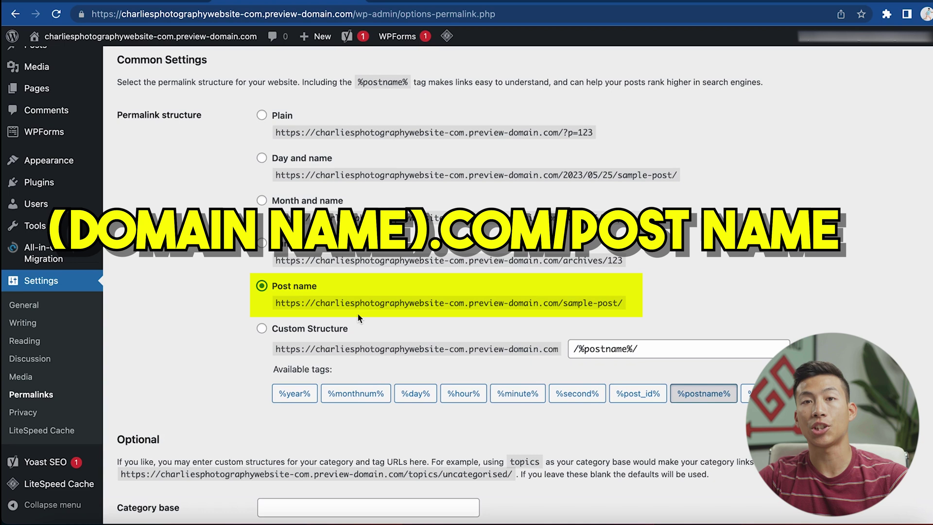
scroll(358, 318, down, 3)
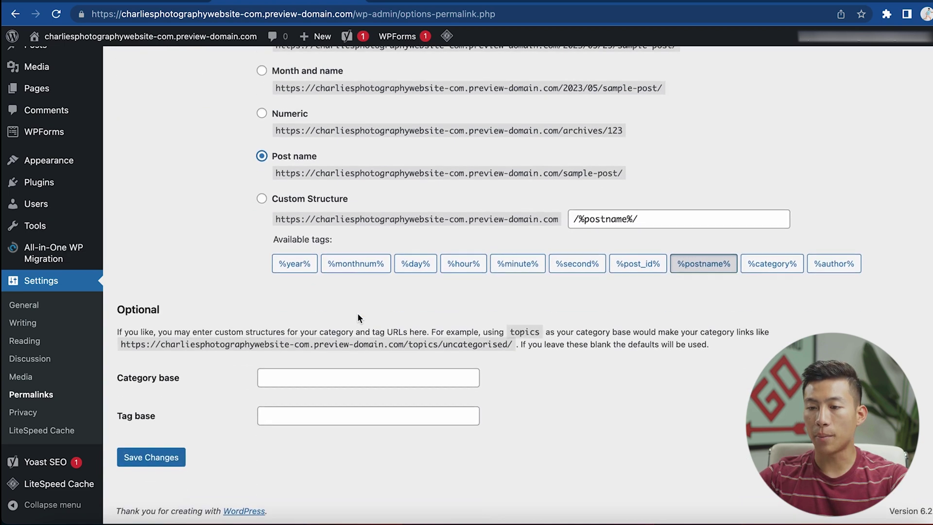
click(151, 457)
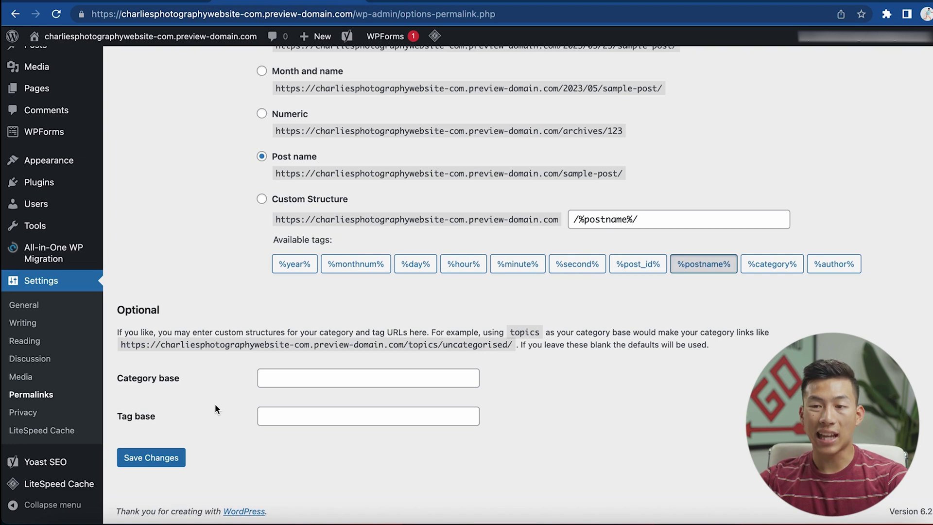
- Search for "elementor" among new plugins, then install and activate the Elementor Website Builder plugin
scroll(214, 409, up, 5)
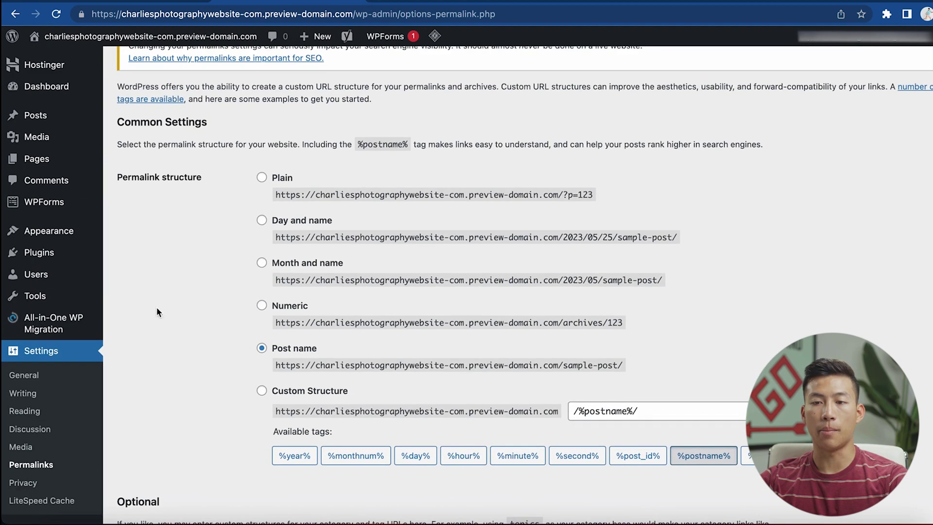
mouse_move(45, 257)
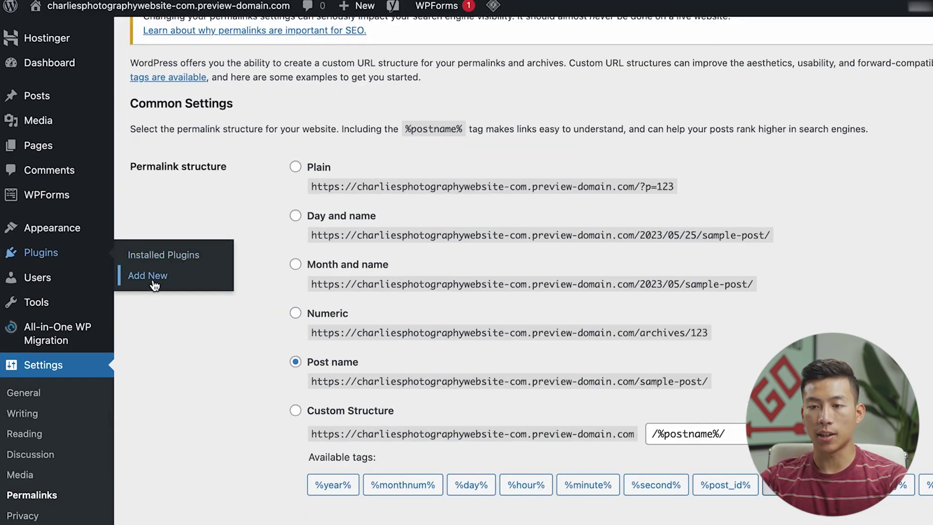
click(155, 285)
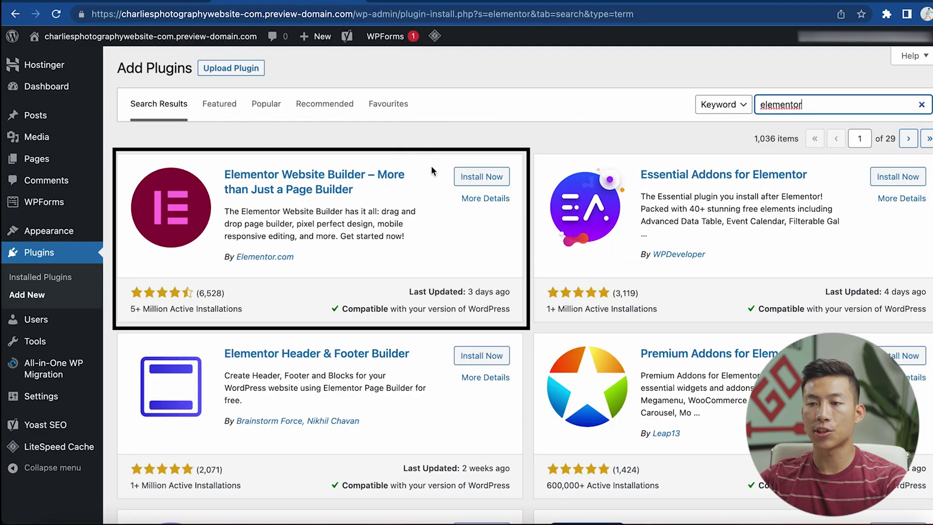
click(479, 178)
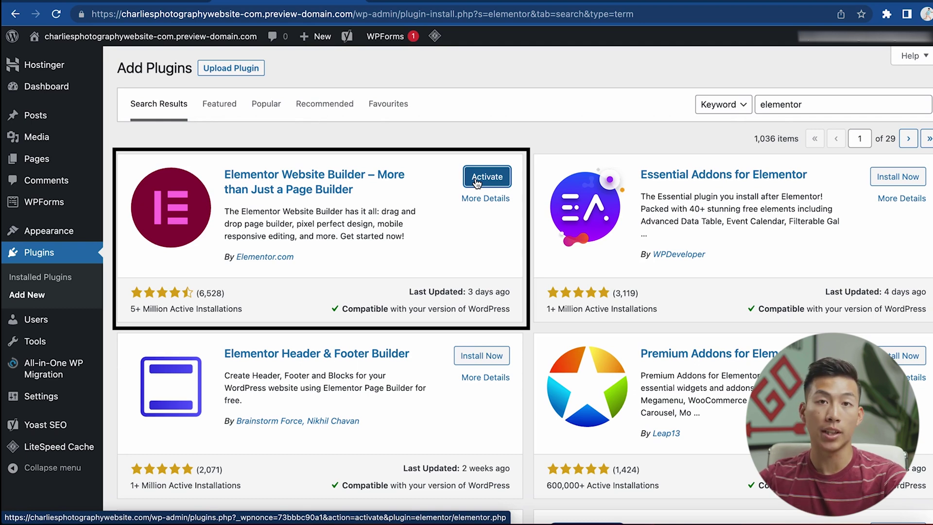
click(477, 180)
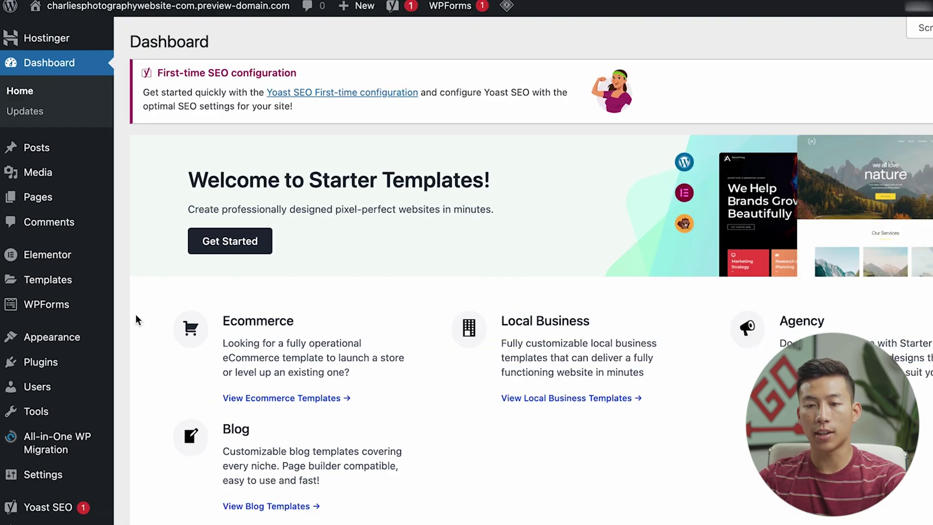
- Start building the website with Starter Templates, choose Elementor as the page builder and browse the template library
mouse_move(53, 332)
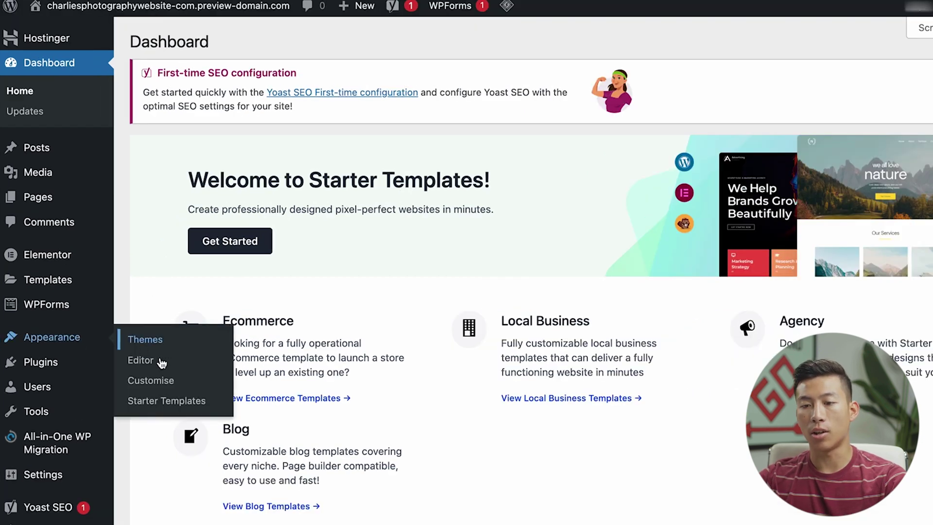
click(171, 406)
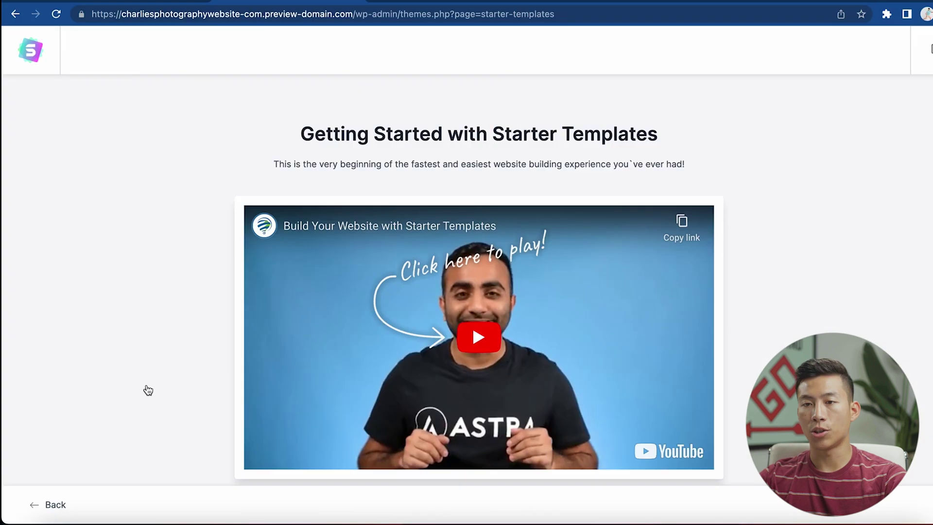
scroll(182, 296, down, 3)
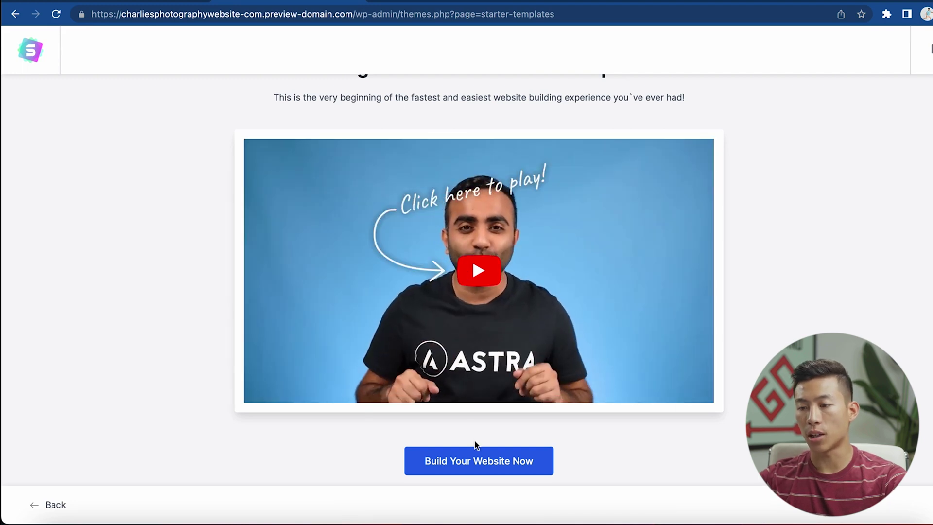
click(480, 460)
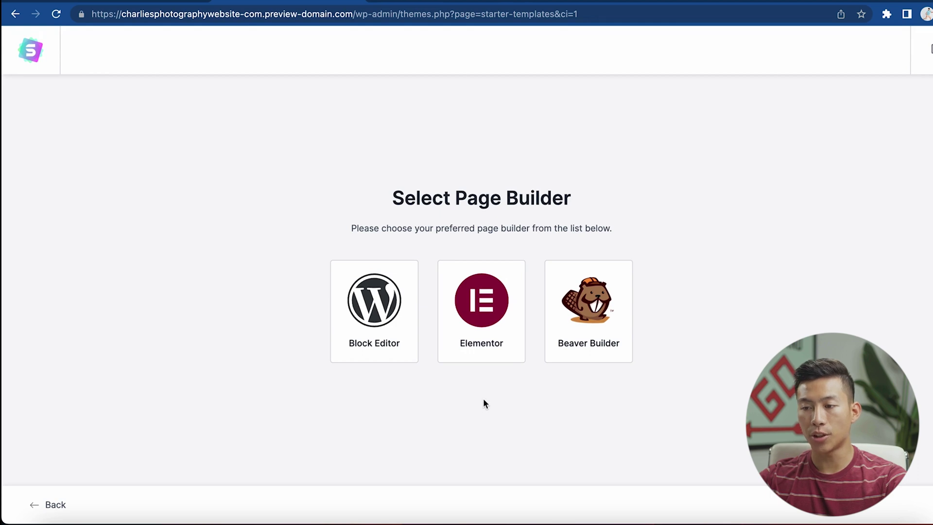
click(484, 315)
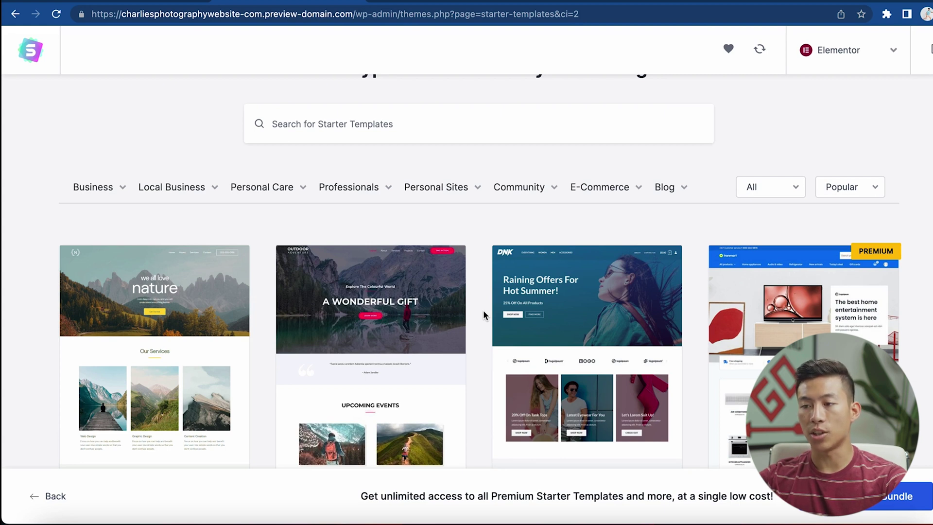
scroll(484, 312, down, 7)
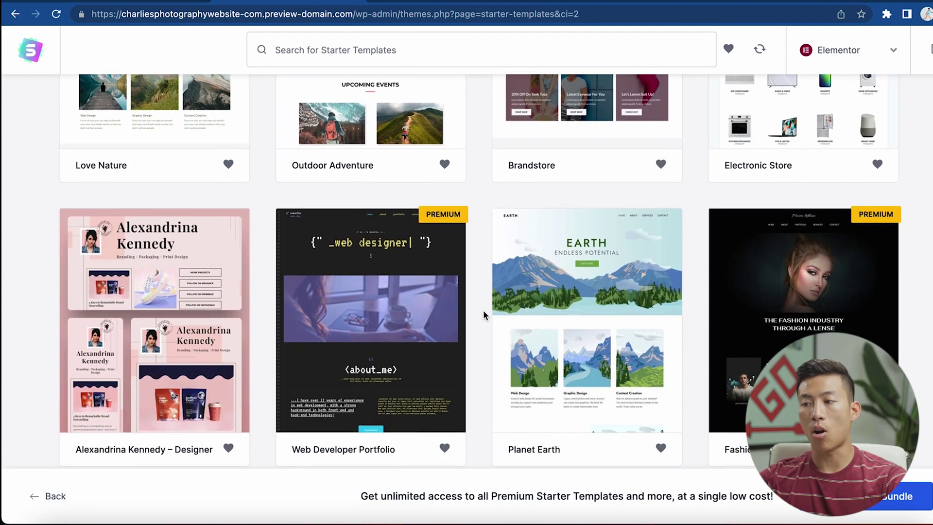
- Filter the starter templates to Photography under Professionals and choose the Vlogger template
scroll(483, 311, up, 7)
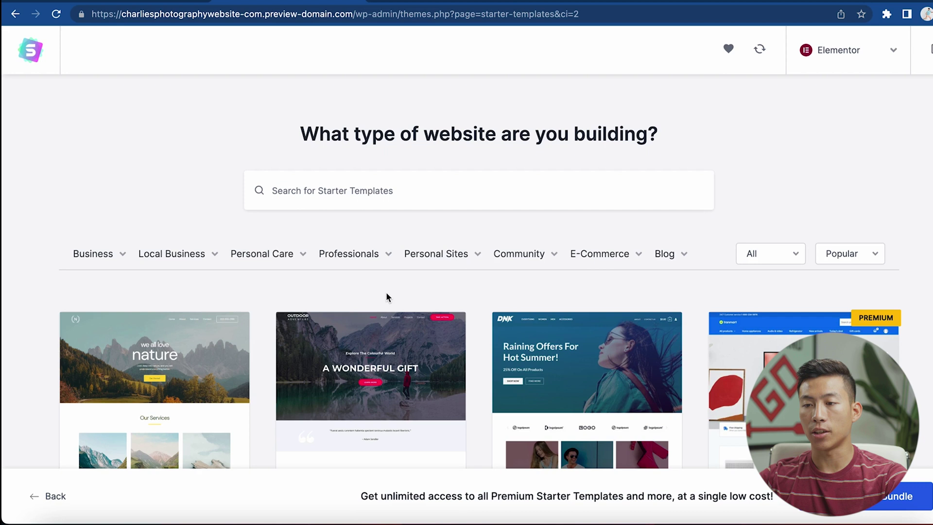
mouse_move(360, 258)
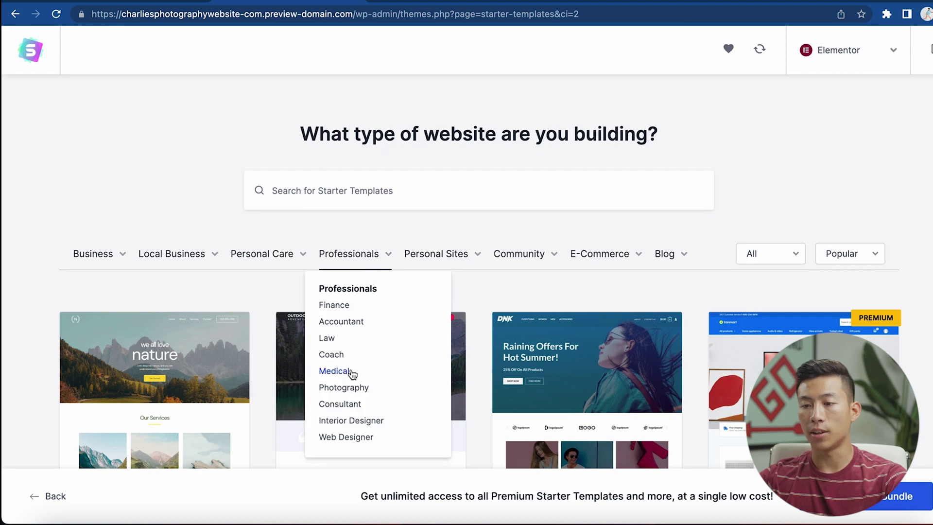
click(354, 387)
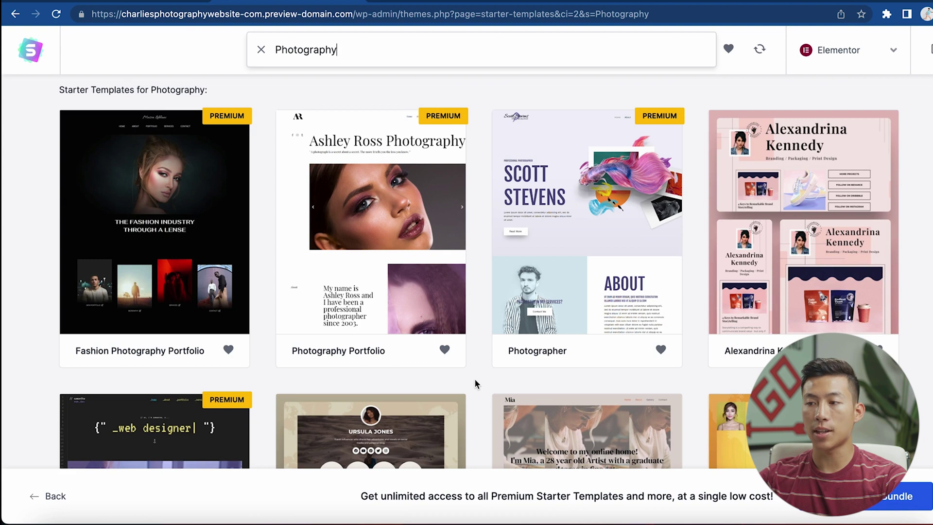
scroll(475, 381, down, 4)
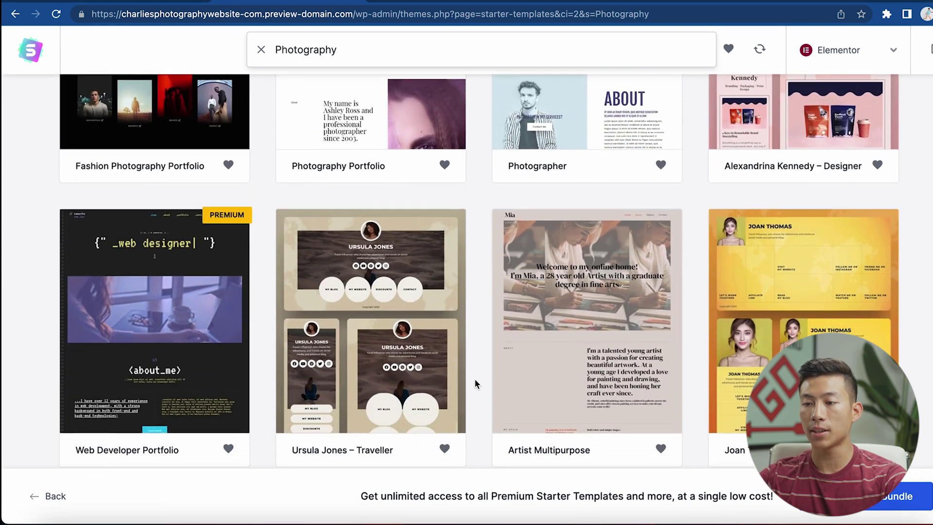
scroll(475, 380, down, 10)
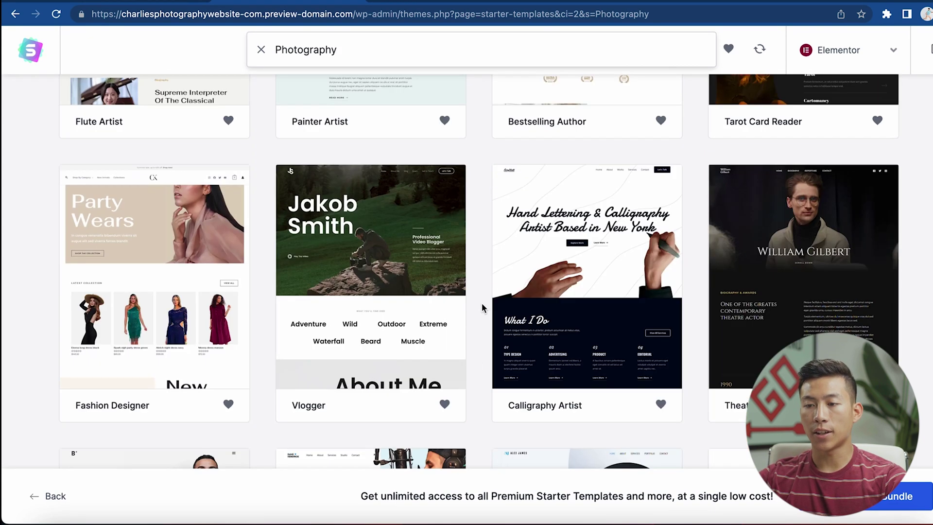
click(373, 321)
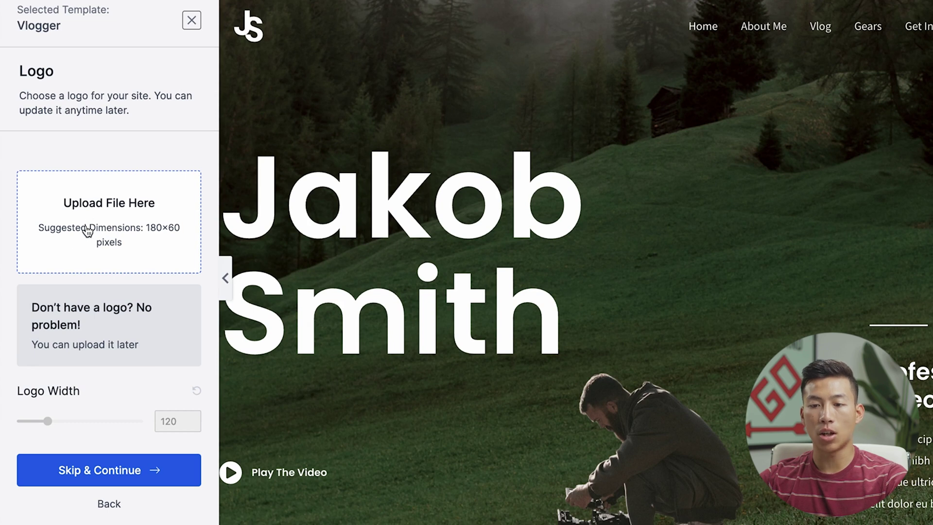
- Skip the logo upload for the Vlogger template and look through the colour and font choices
click(113, 471)
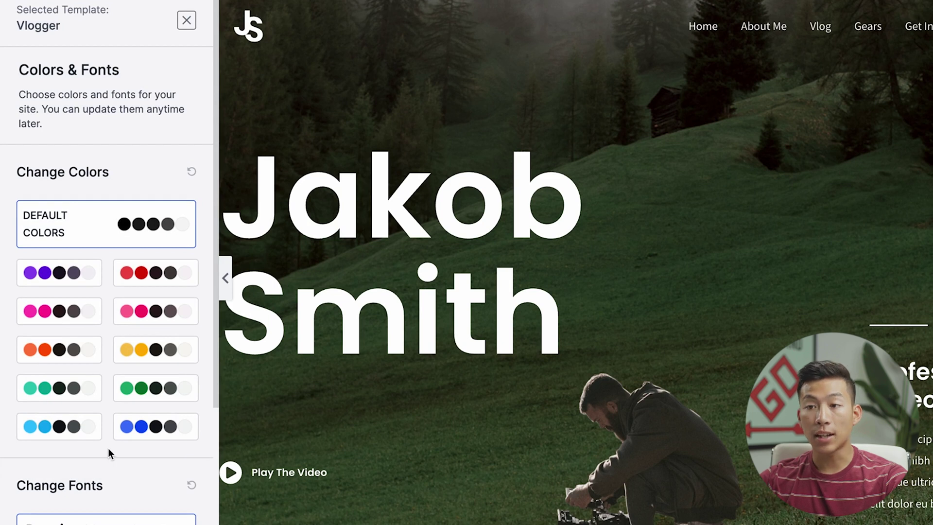
scroll(108, 448, down, 2)
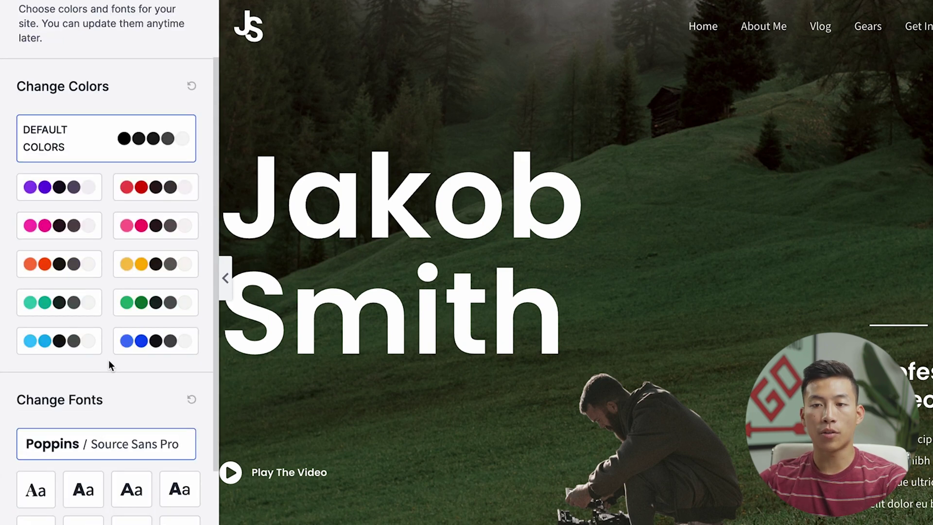
scroll(109, 366, down, 2)
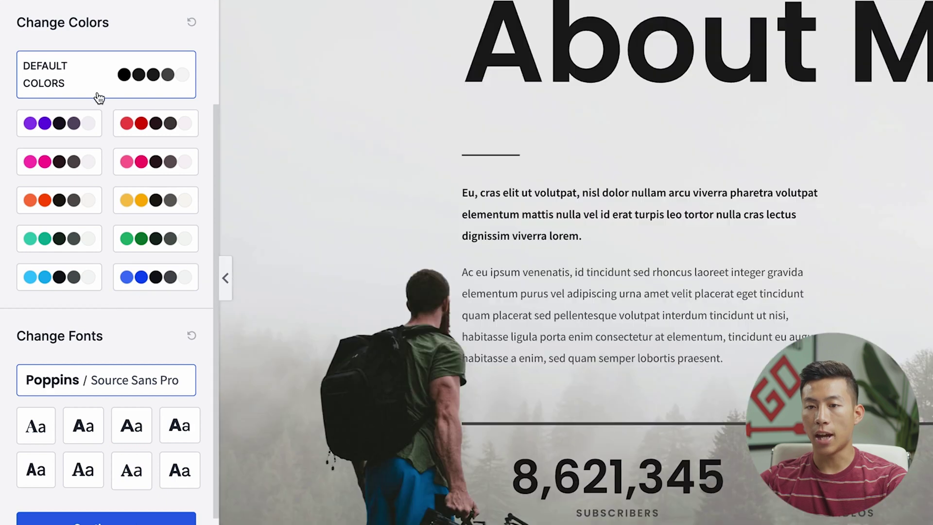
- Preview the purple, pink, orange and green colour palettes on the template and return to the default colours
click(62, 123)
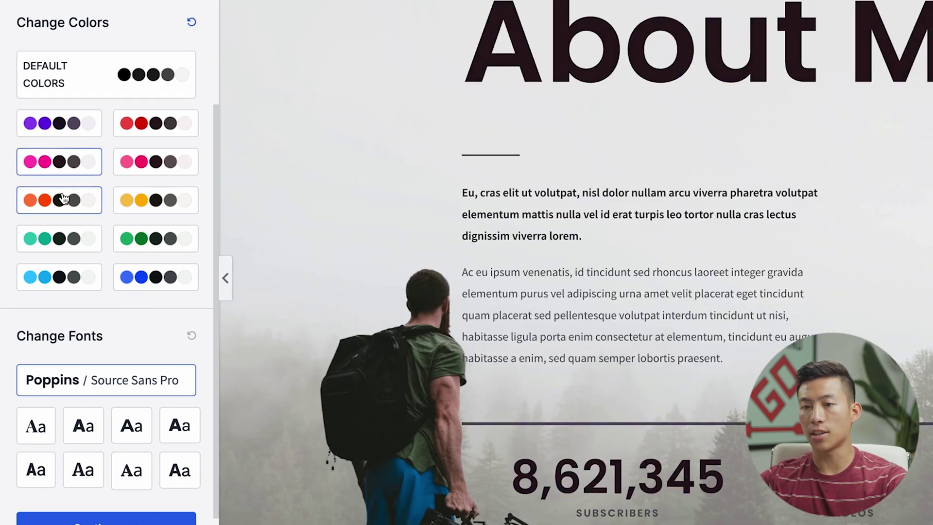
click(68, 248)
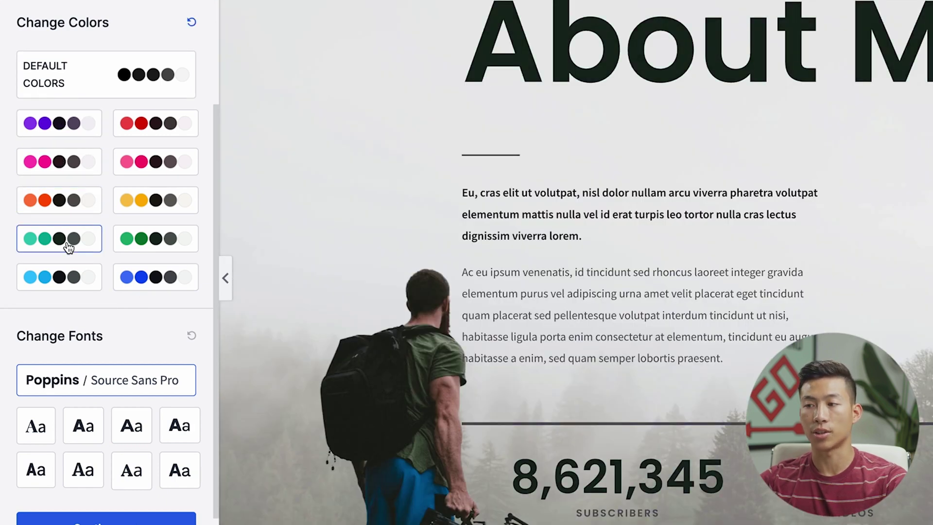
scroll(65, 301, down, 1)
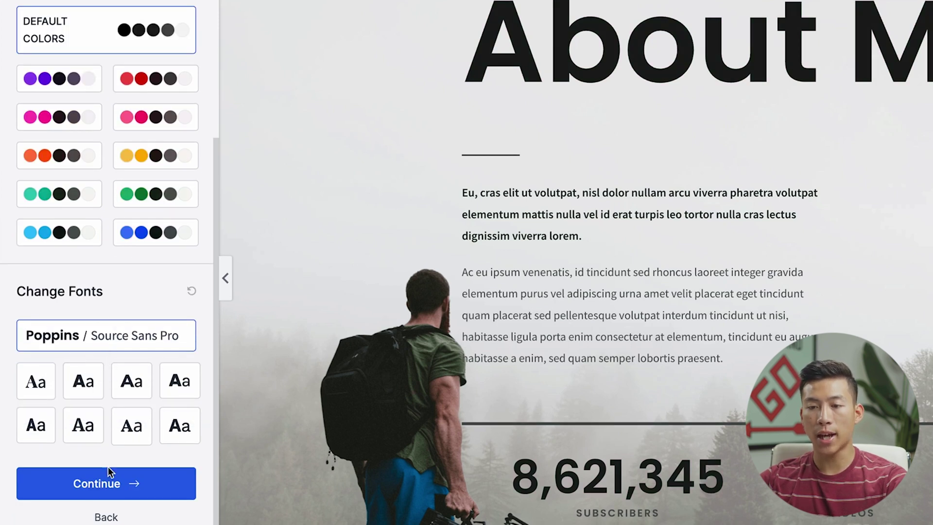
- Continue with the default colours and fonts, leave the personal details blank and build the website with all import options enabled
click(134, 483)
scroll(261, 323, down, 2)
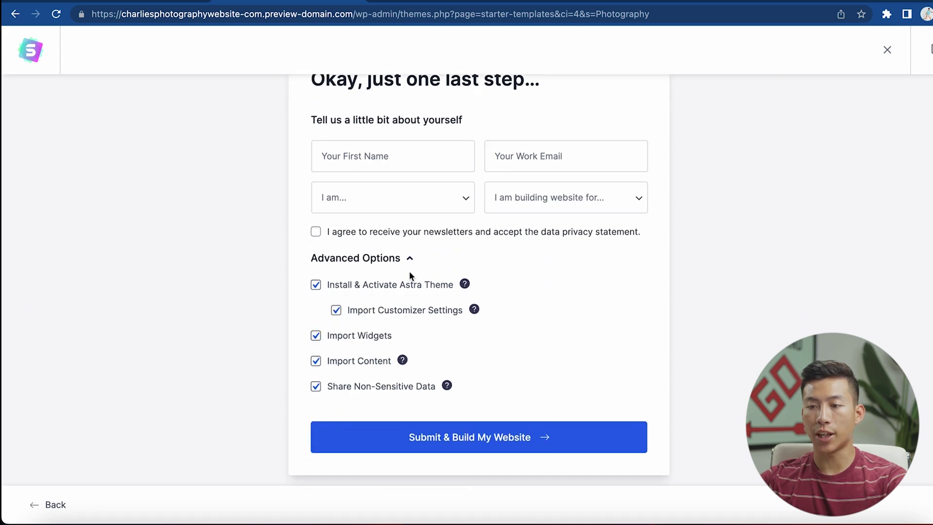
click(507, 442)
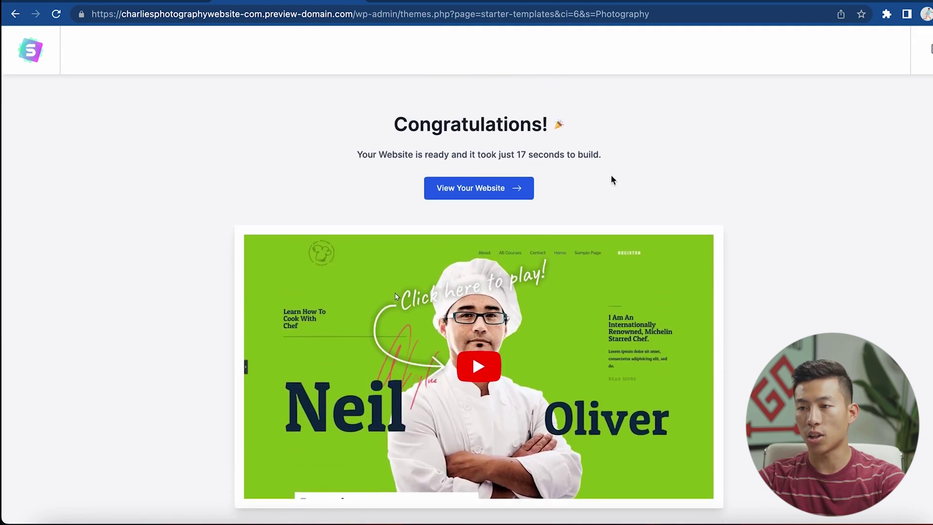
- View the finished website, look through its homepage down to the featured vlog, and open the page in Elementor
click(475, 187)
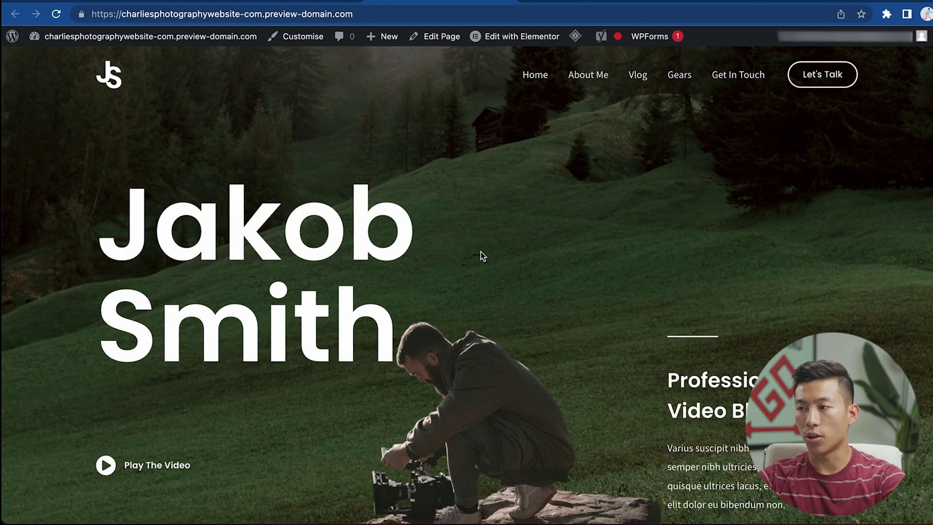
scroll(480, 251, down, 10)
scroll(481, 256, down, 15)
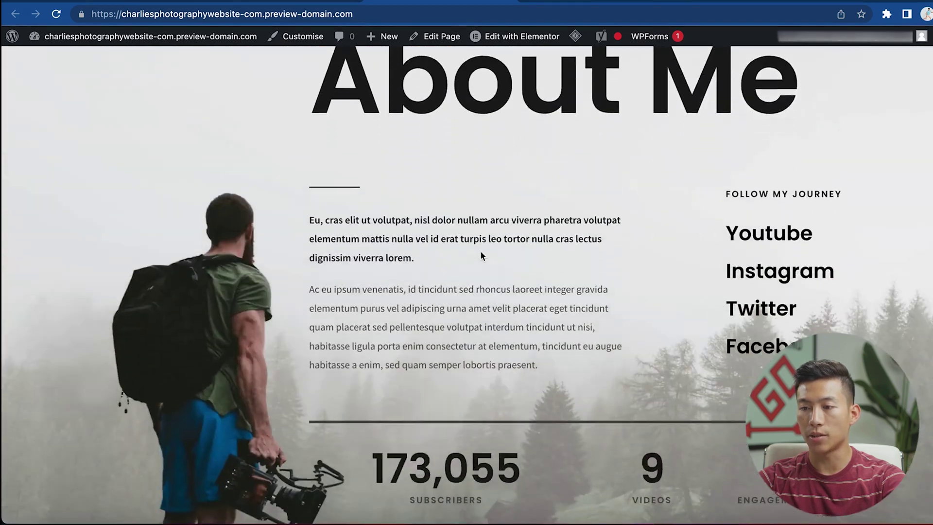
scroll(482, 256, down, 12)
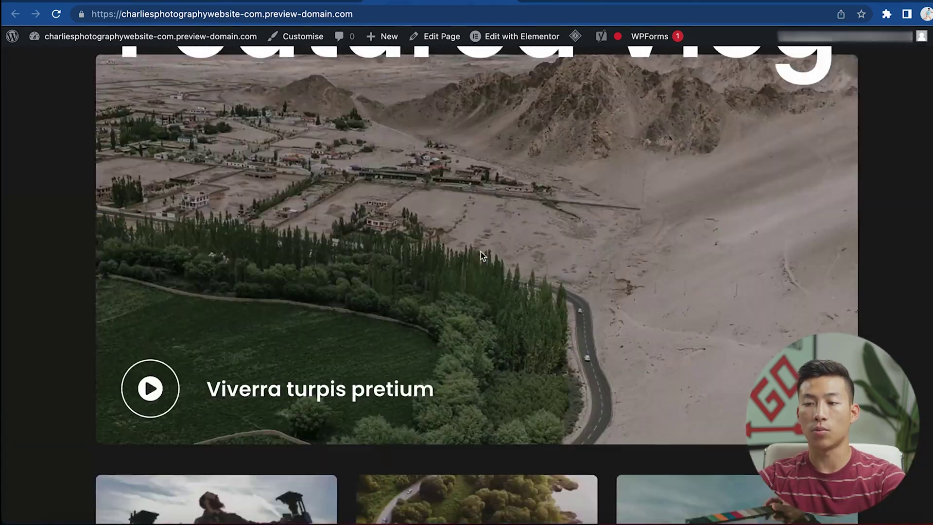
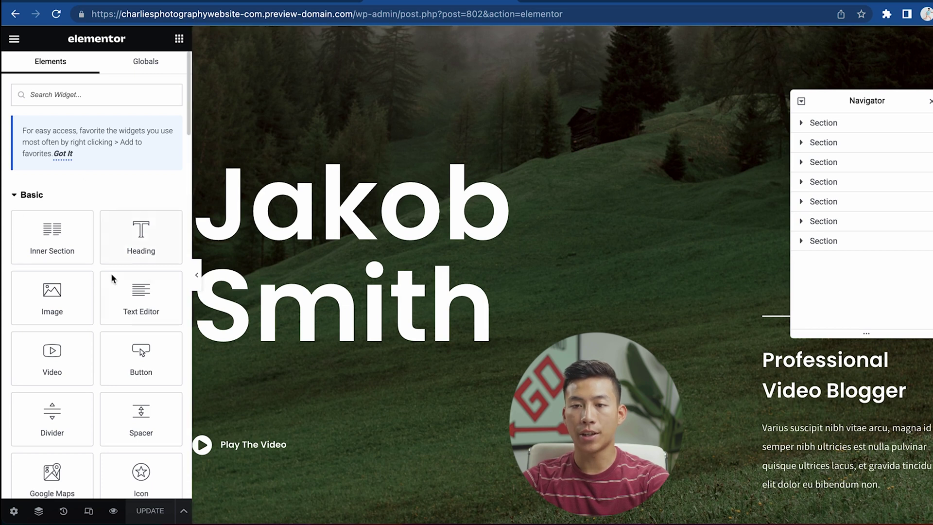
- Look over the Basic widgets, expand the first section down to its nested column in the Navigator and select the hero heading
scroll(96, 255, down, 3)
scroll(97, 257, up, 1)
scroll(97, 260, down, 1)
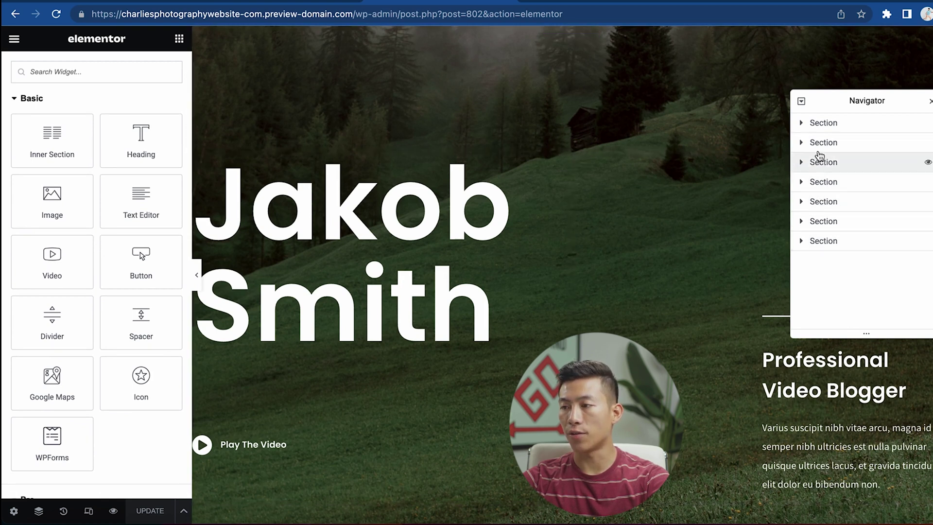
click(803, 124)
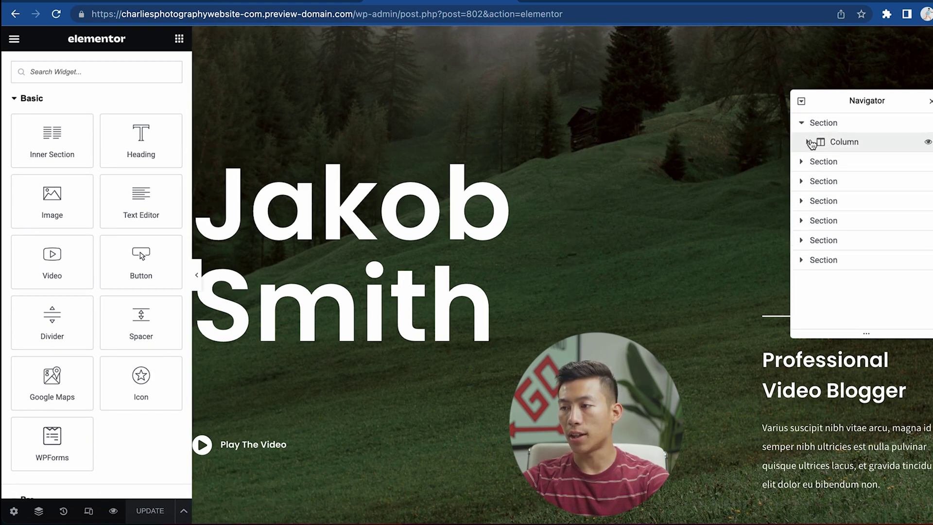
click(808, 142)
click(814, 161)
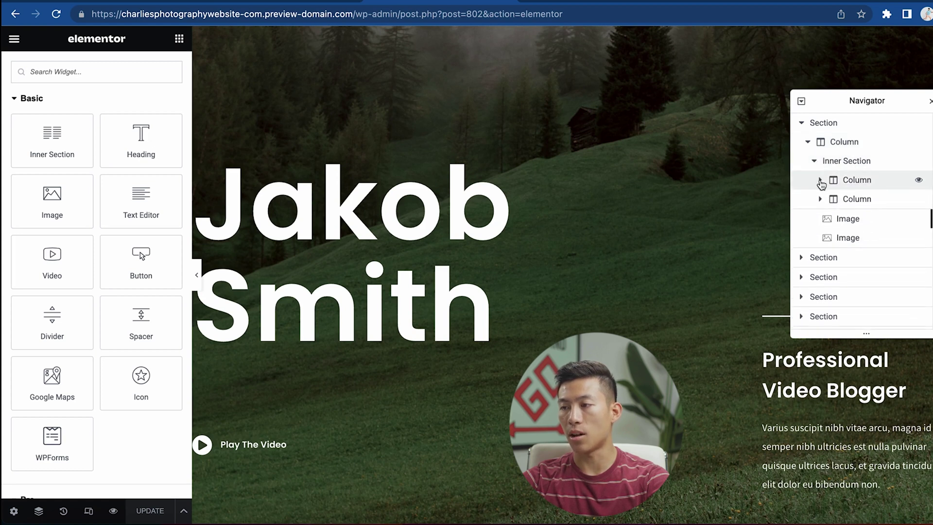
click(821, 184)
click(864, 199)
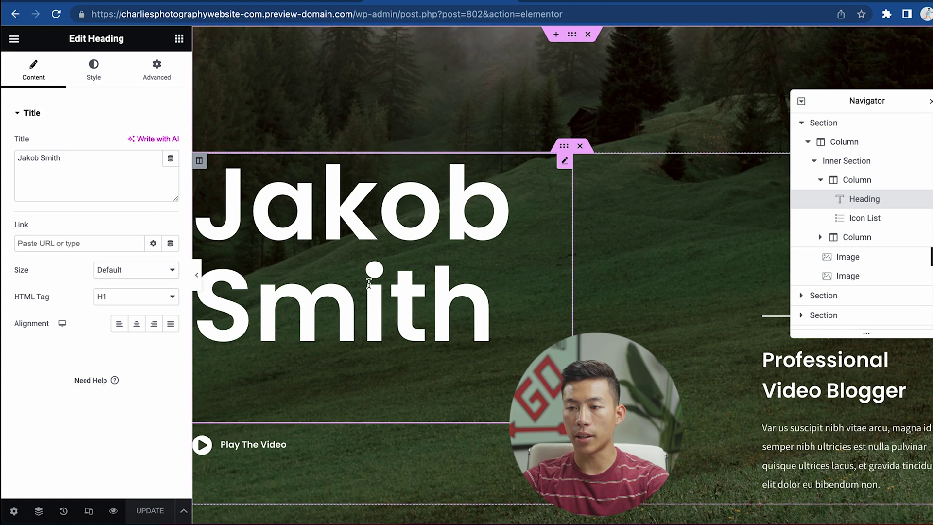
click(491, 307)
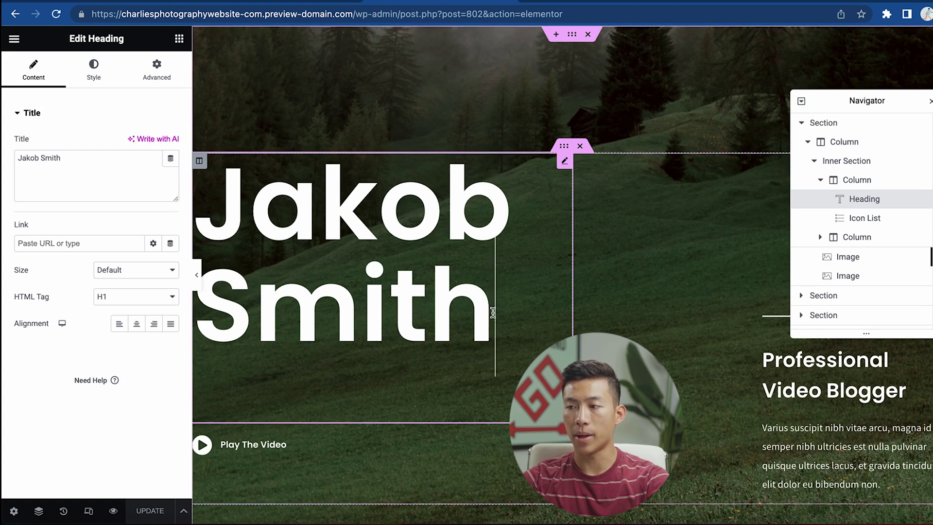
- Examine the hero heading's title text and its text colour and typography settings
click(72, 159)
drag(104, 173, 7, 175)
click(108, 175)
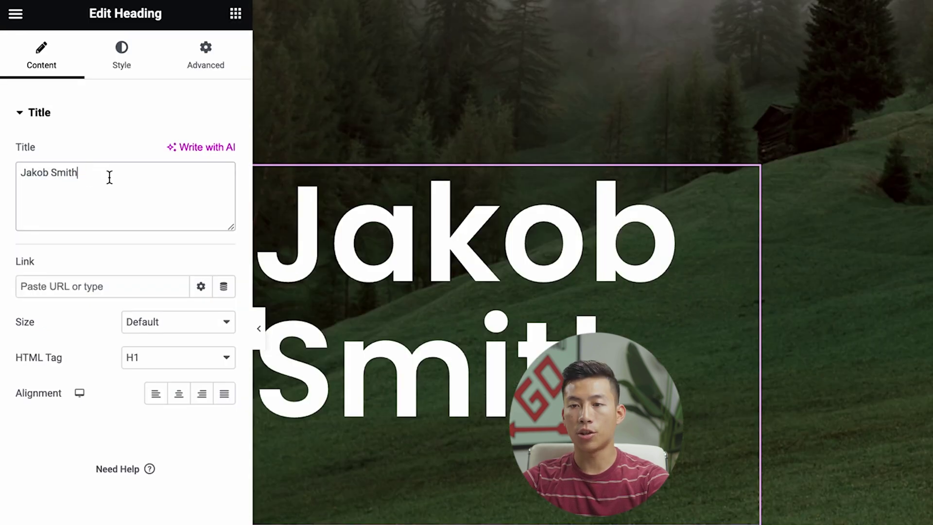
click(123, 64)
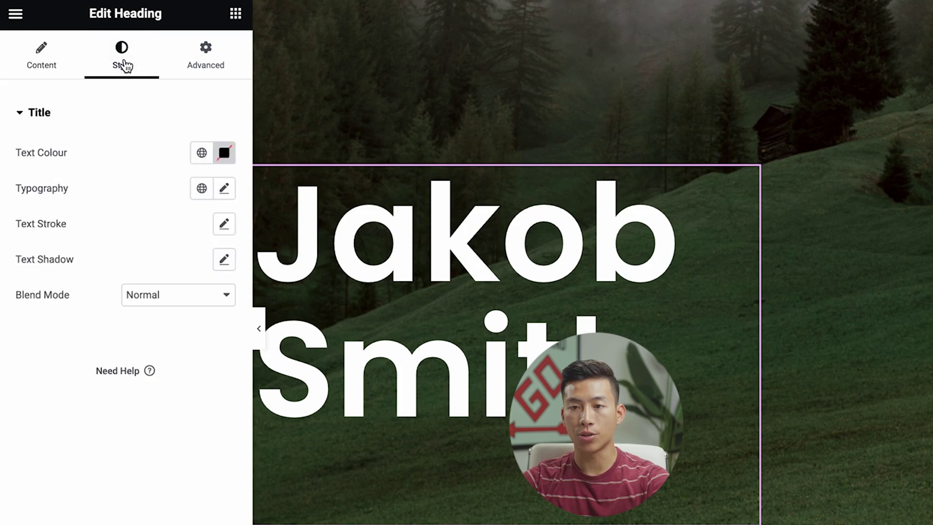
click(224, 155)
click(60, 188)
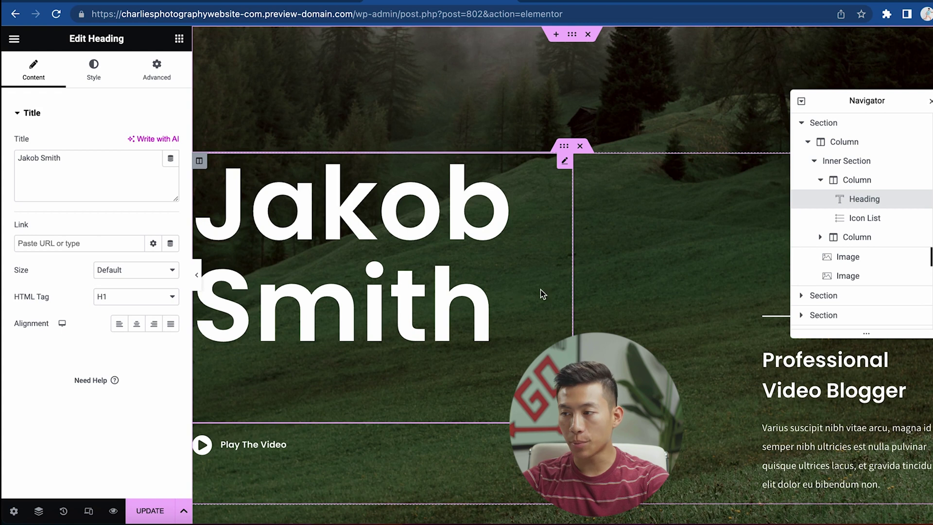
- Delete the hero heading, put a new Heading widget in its place and select it
right_click(887, 208)
click(880, 432)
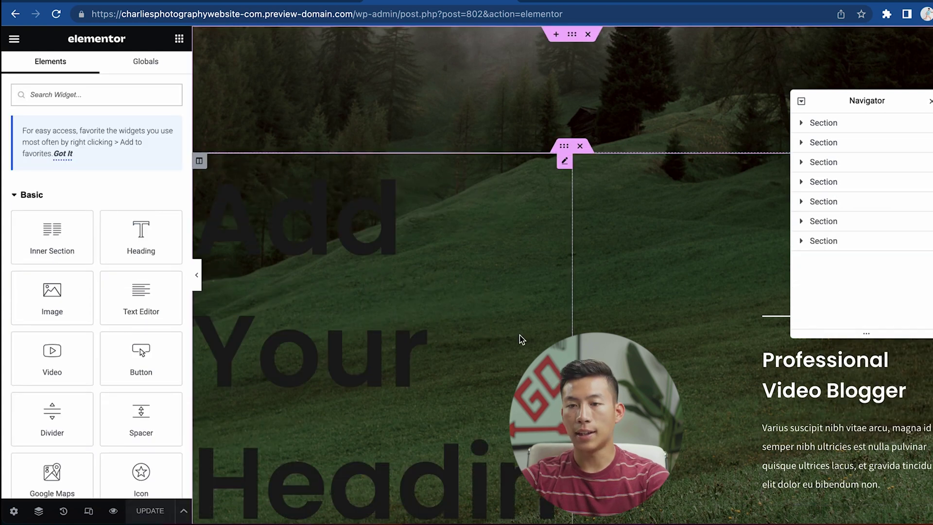
click(447, 306)
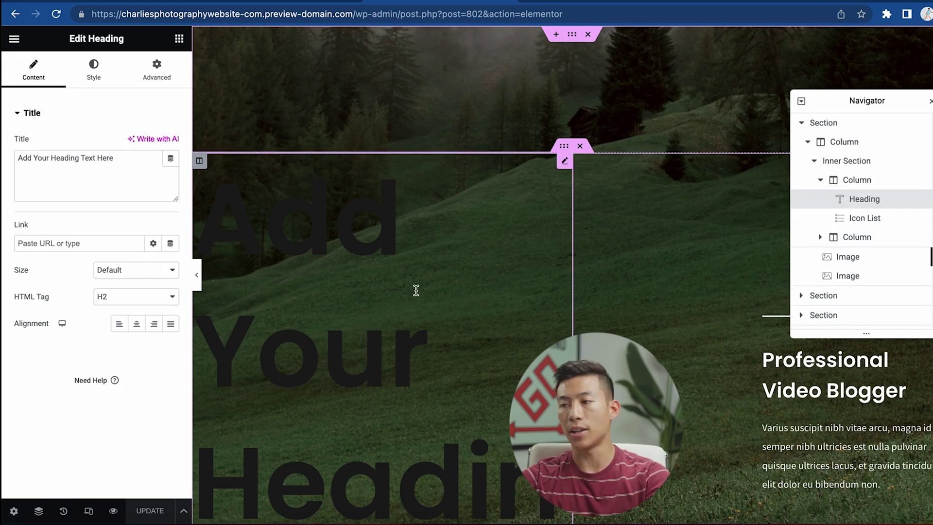
- Delete the placeholder heading and place an Image widget above the Play The Video list
right_click(887, 206)
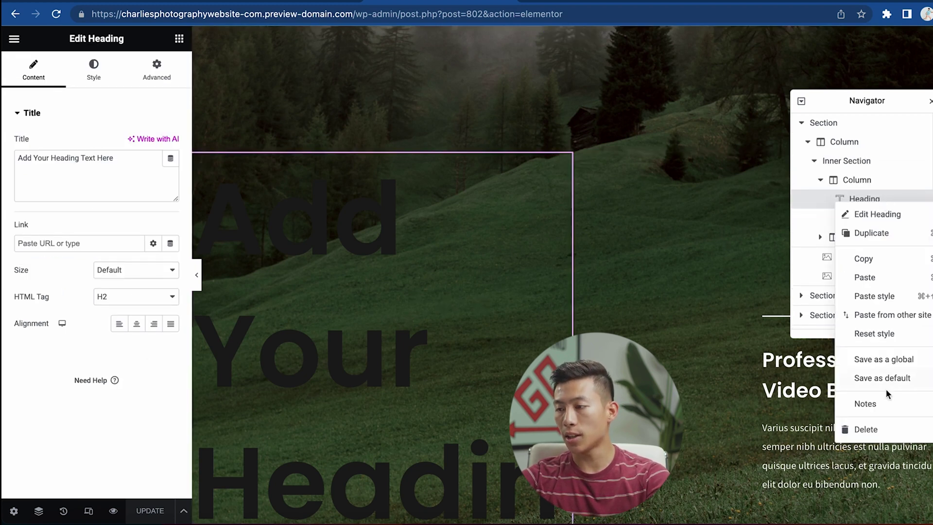
click(870, 428)
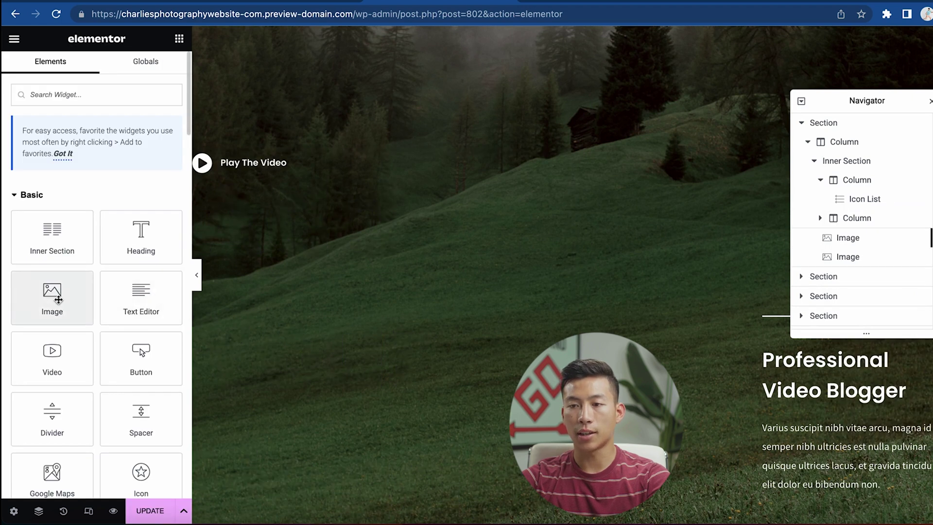
drag(59, 300, 306, 161)
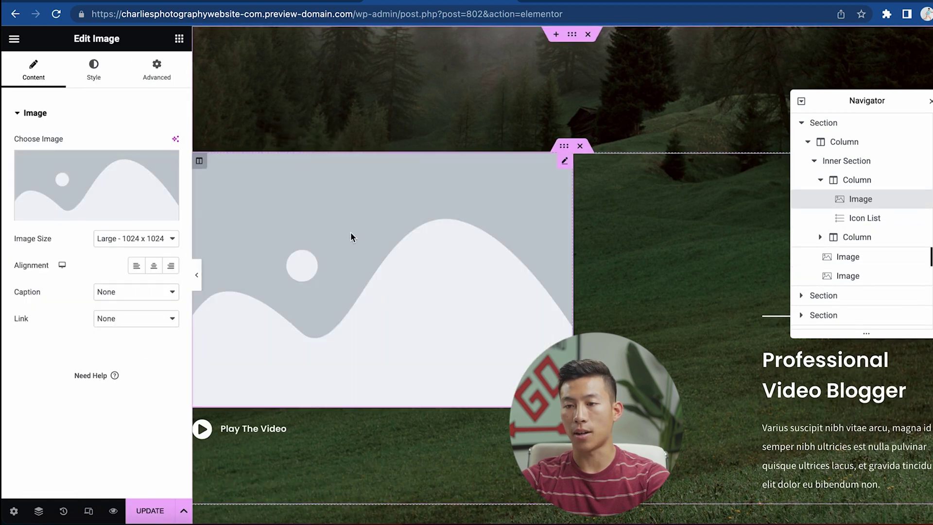
- Set the new image to Shay-1-5.jpg from the media library and look at the page sections below it
click(83, 210)
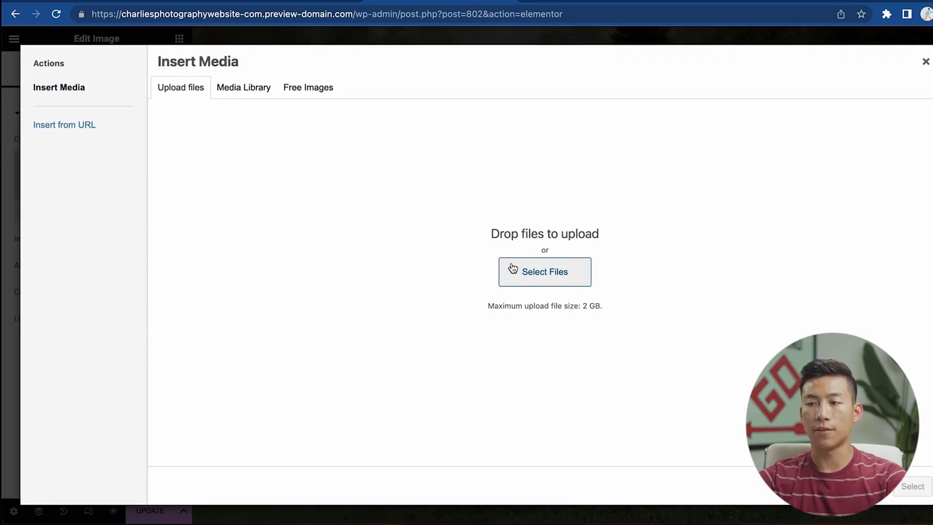
click(196, 204)
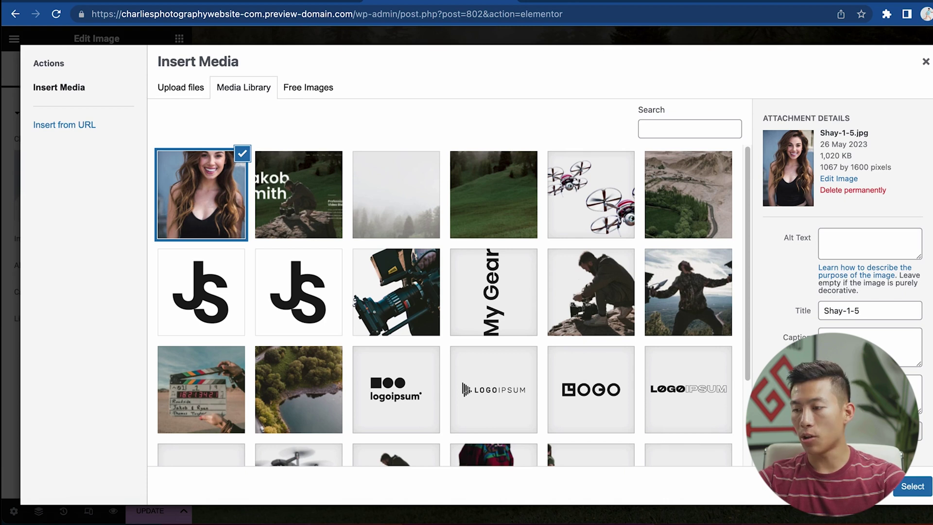
click(904, 487)
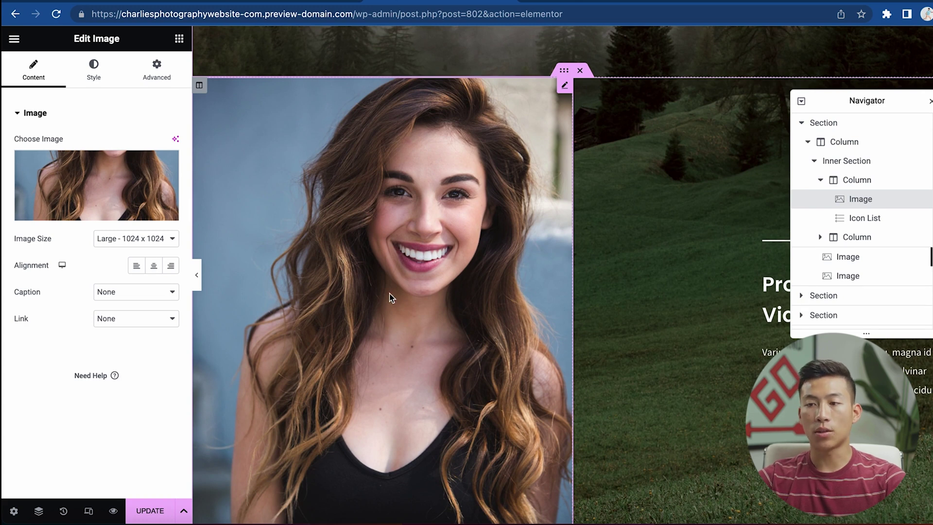
scroll(389, 293, down, 15)
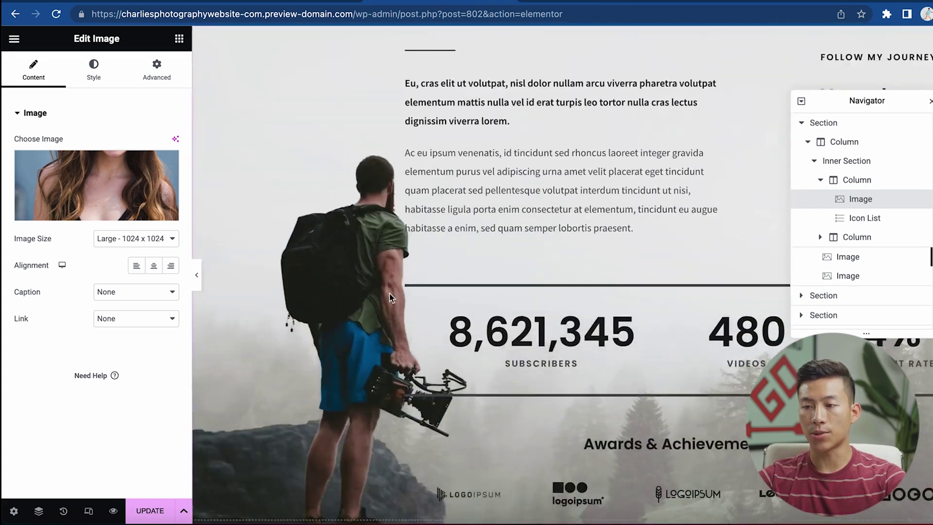
- Show the available column structures for a new section in the empty area after the contact section
scroll(390, 295, down, 20)
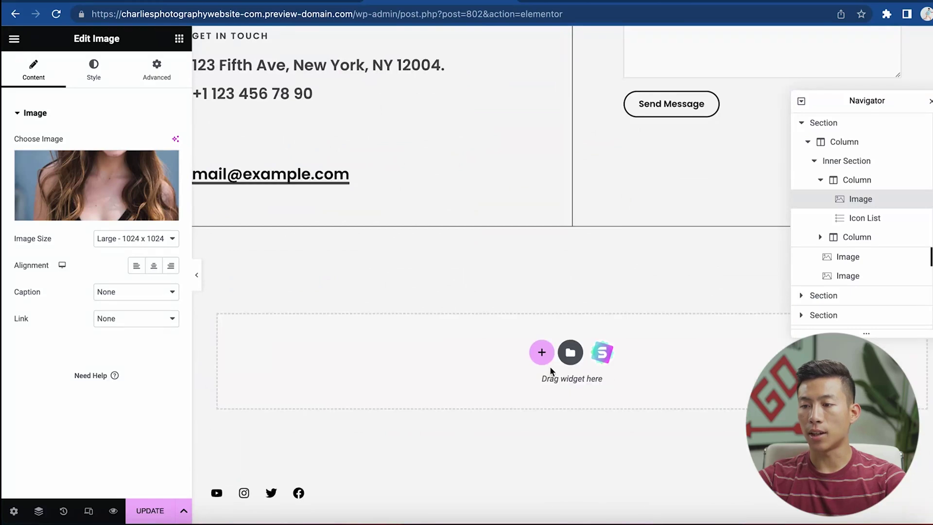
click(542, 354)
scroll(541, 354, down, 2)
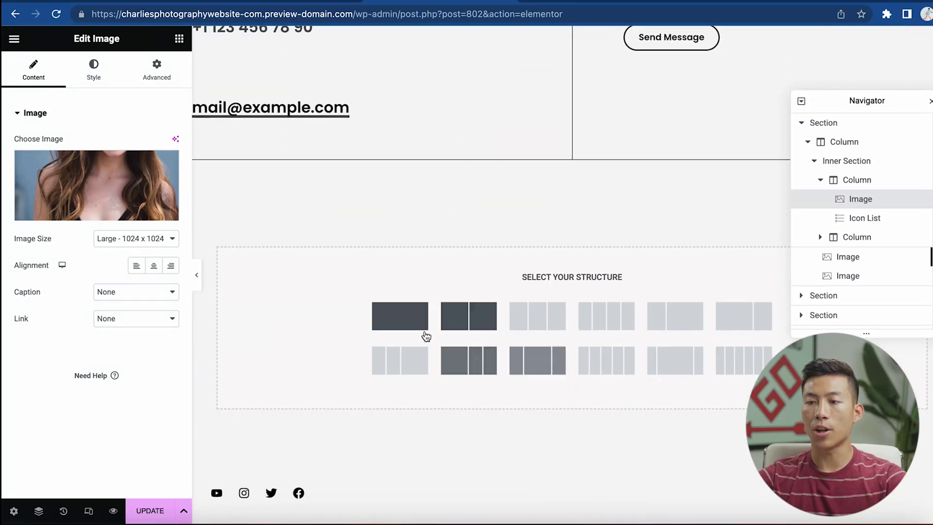
- Undo the hero image replacement and return to the About Me section
key(ctrl+z)
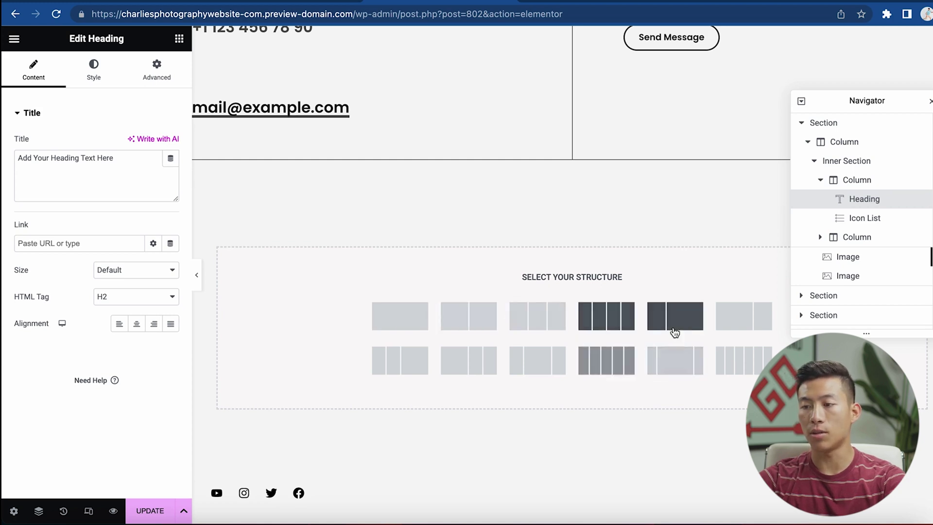
scroll(390, 186, up, 6)
scroll(389, 186, down, 6)
scroll(389, 185, up, 7)
scroll(390, 187, up, 15)
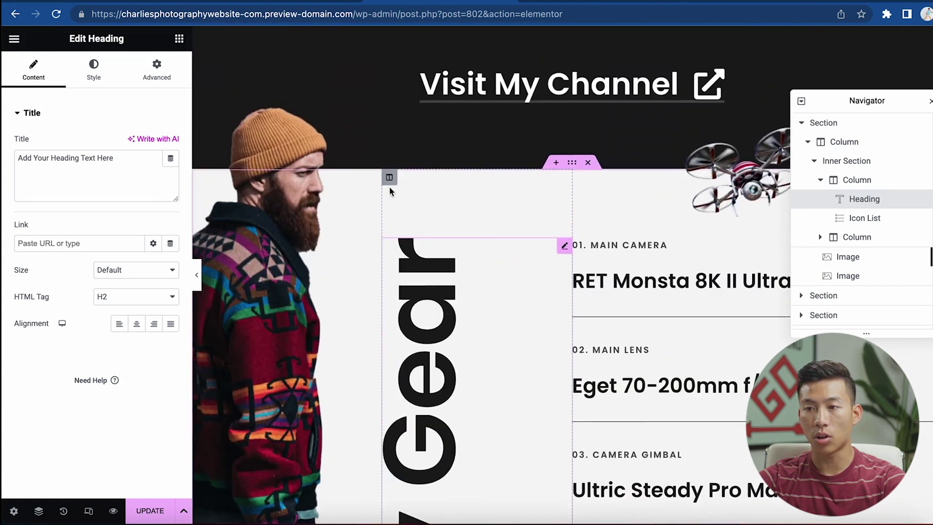
scroll(390, 198, up, 12)
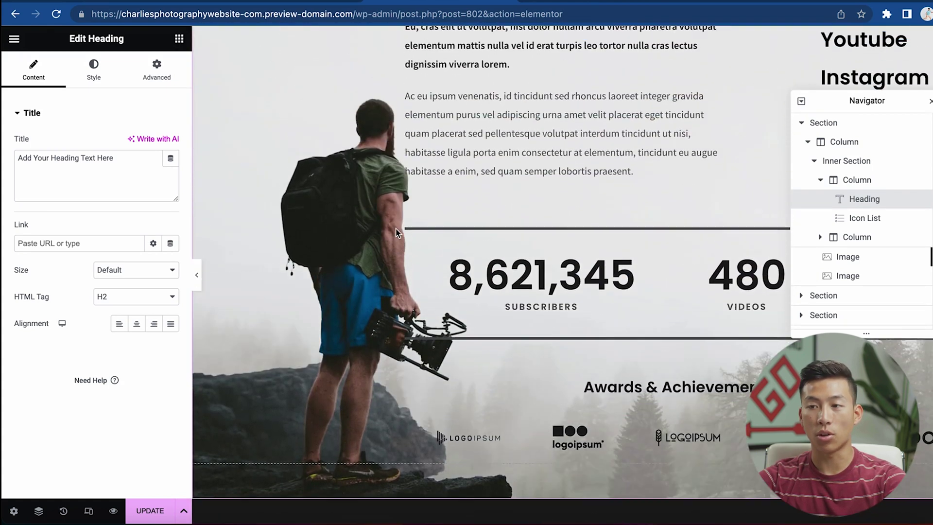
scroll(396, 229, up, 1)
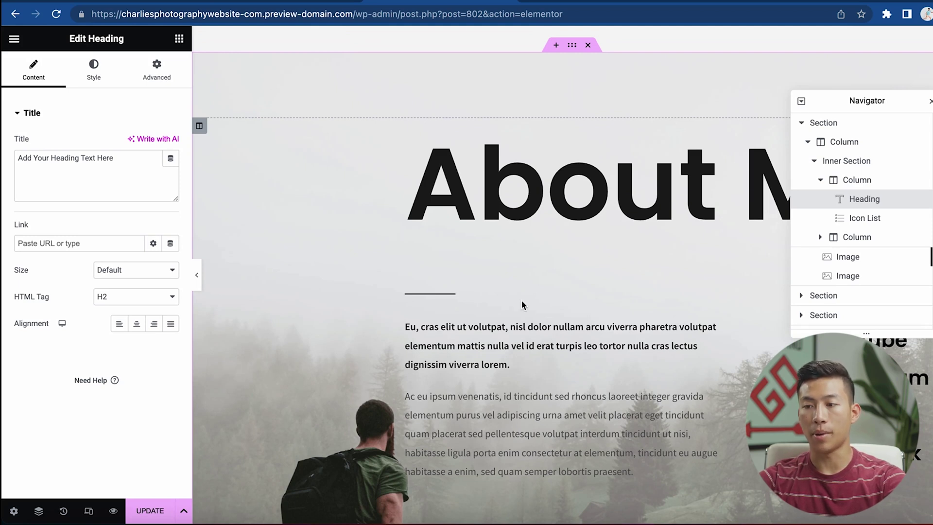
- Select the bold intro paragraph under About Me for editing and save the homepage with its text as is
click(519, 364)
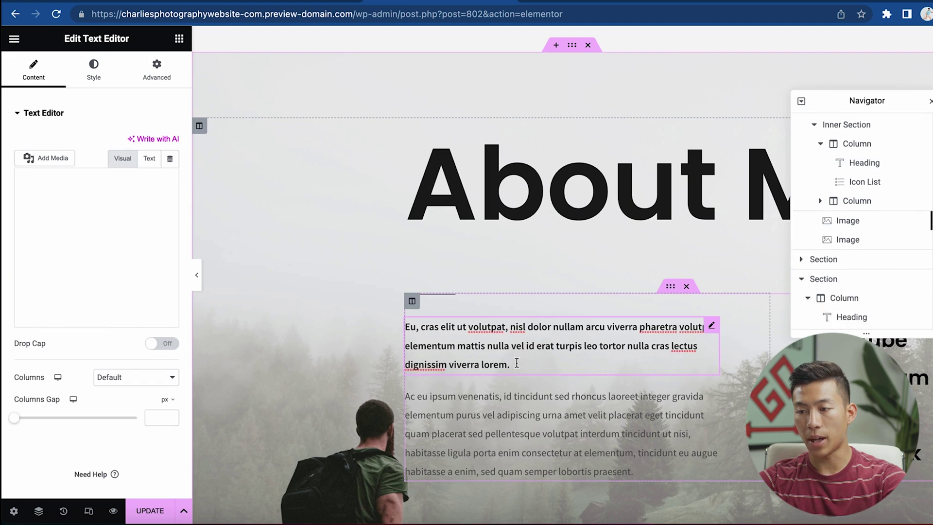
drag(519, 364, 395, 323)
click(526, 367)
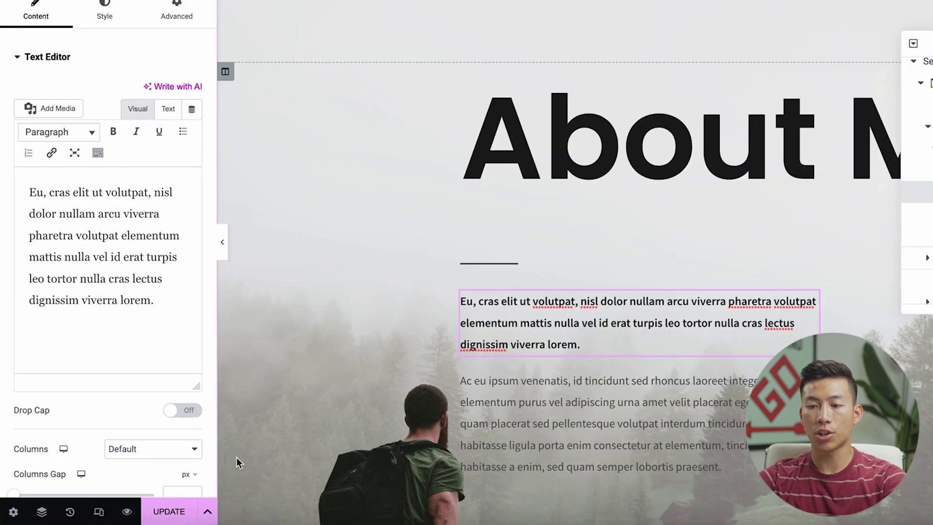
click(148, 511)
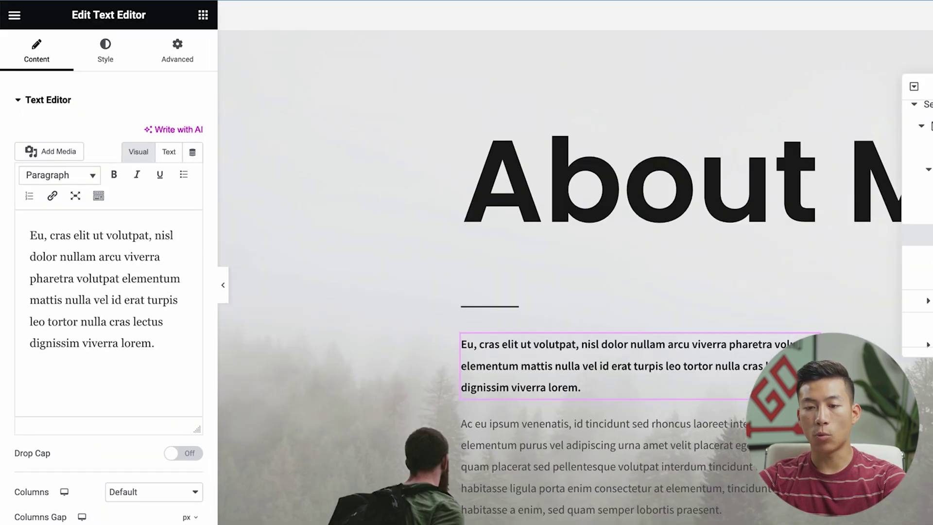
- Exit Elementor to the WordPress Pages list and open the site's navigation menu editor
click(14, 16)
click(110, 362)
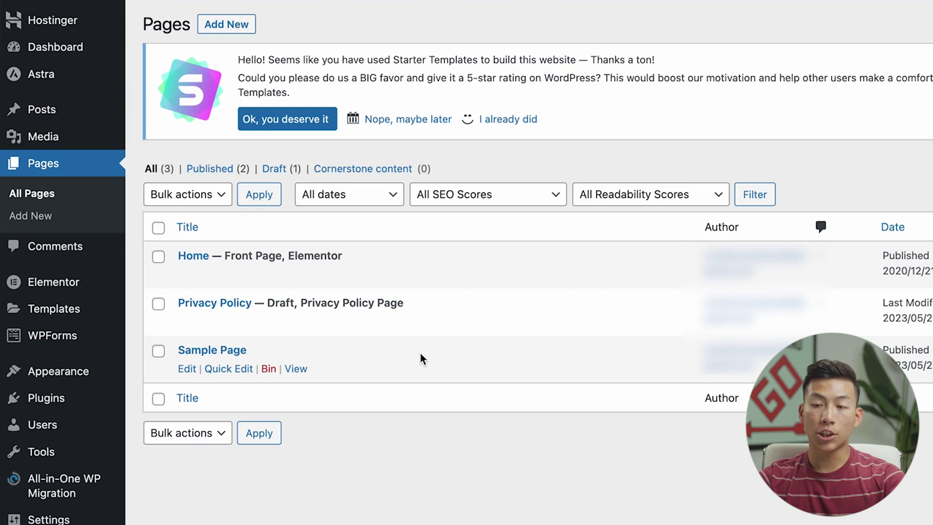
scroll(421, 354, down, 2)
mouse_move(60, 334)
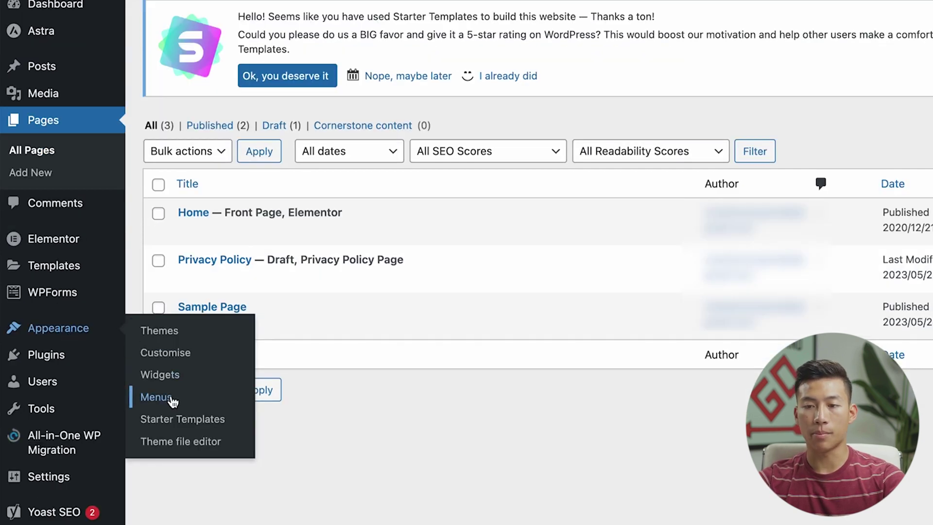
click(157, 398)
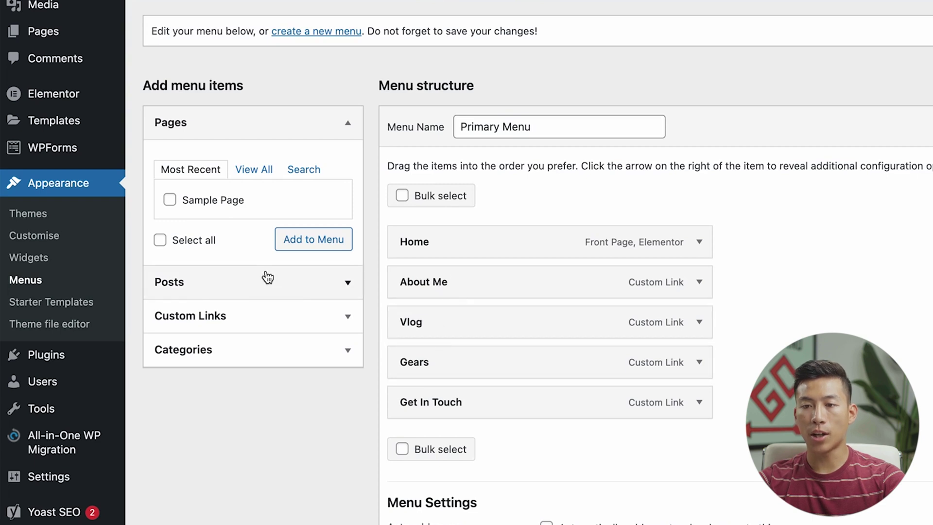
- Add Sample Page as the last item of the Primary Menu, after Get In Touch, and save the menu
click(170, 201)
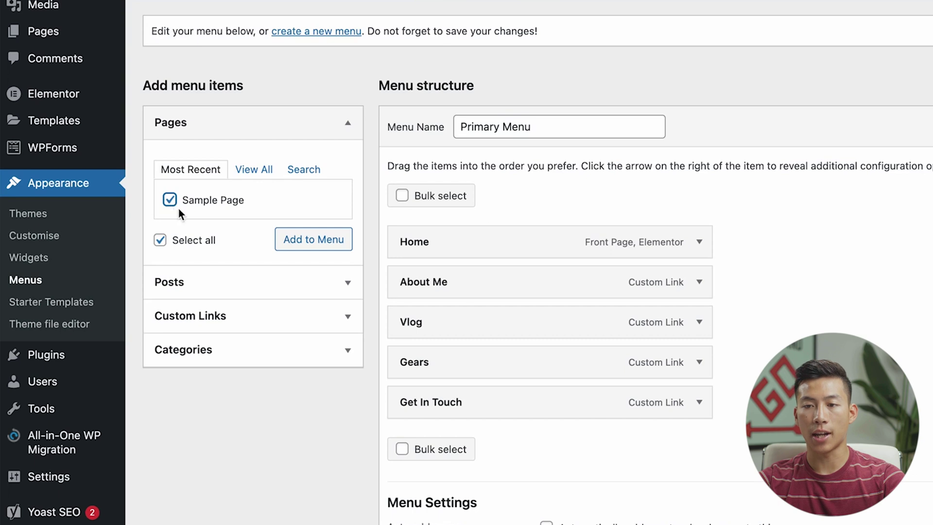
click(308, 243)
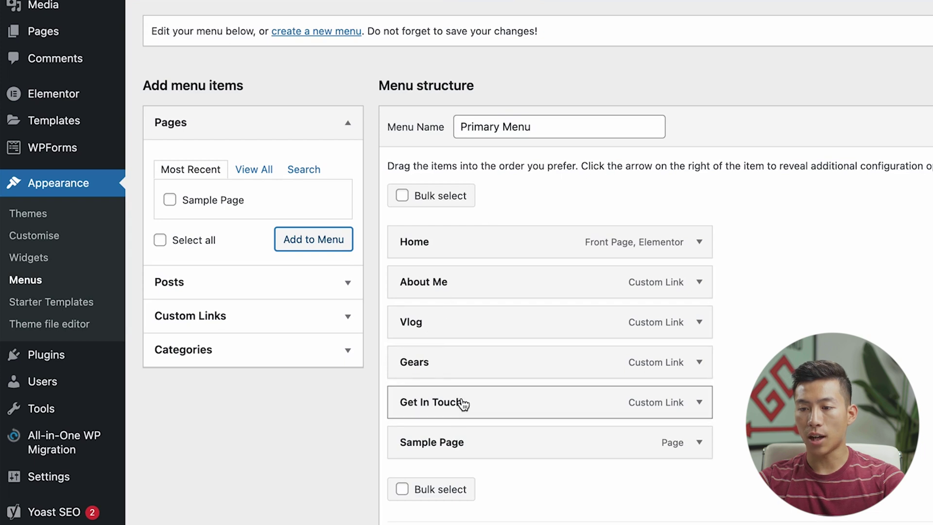
drag(465, 450, 764, 453)
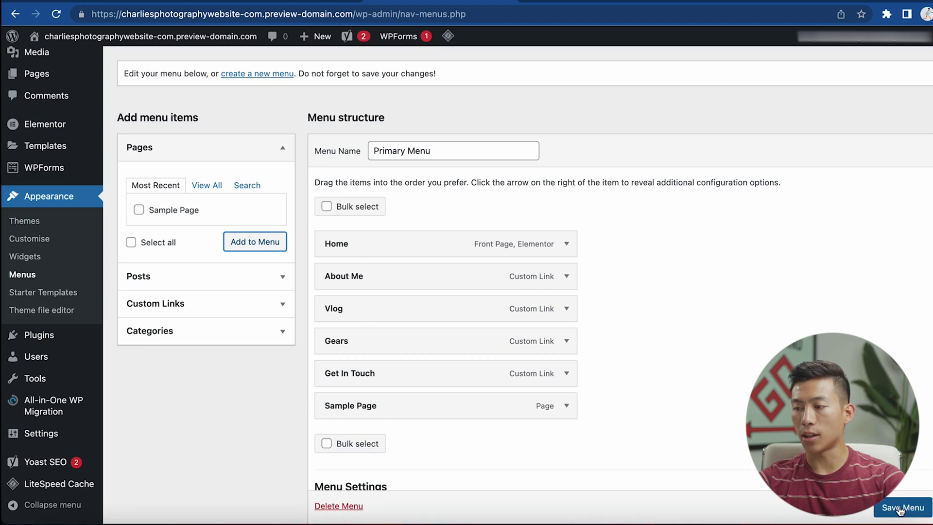
click(900, 508)
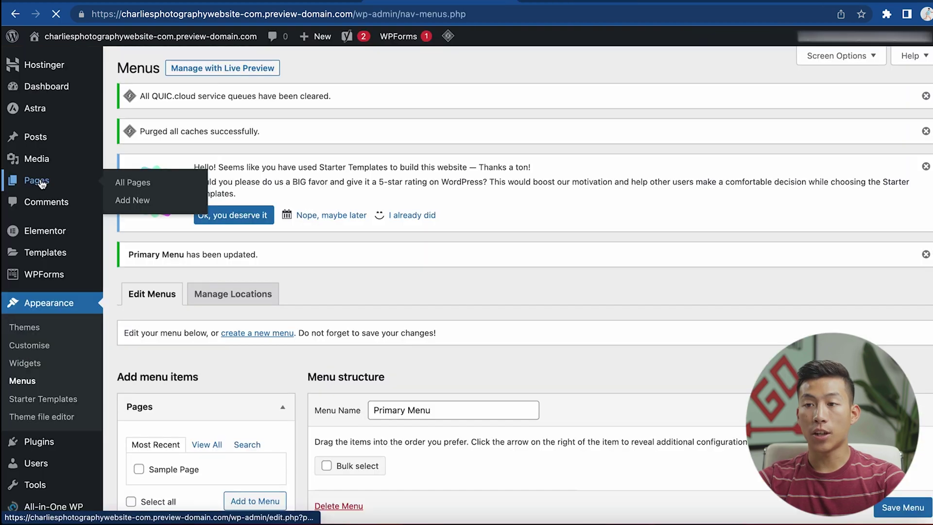
- Create a new WordPress page, look over its editor and SEO settings, and open it in Elementor
click(42, 183)
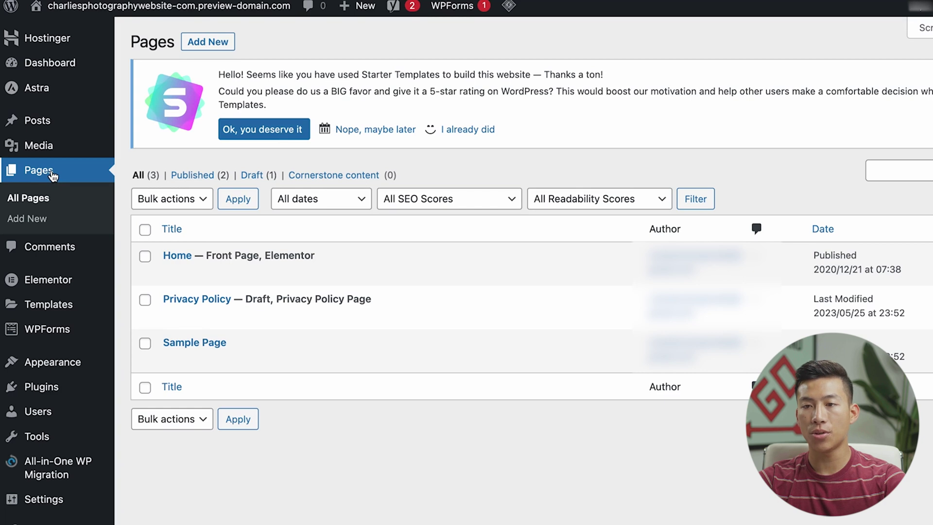
click(209, 42)
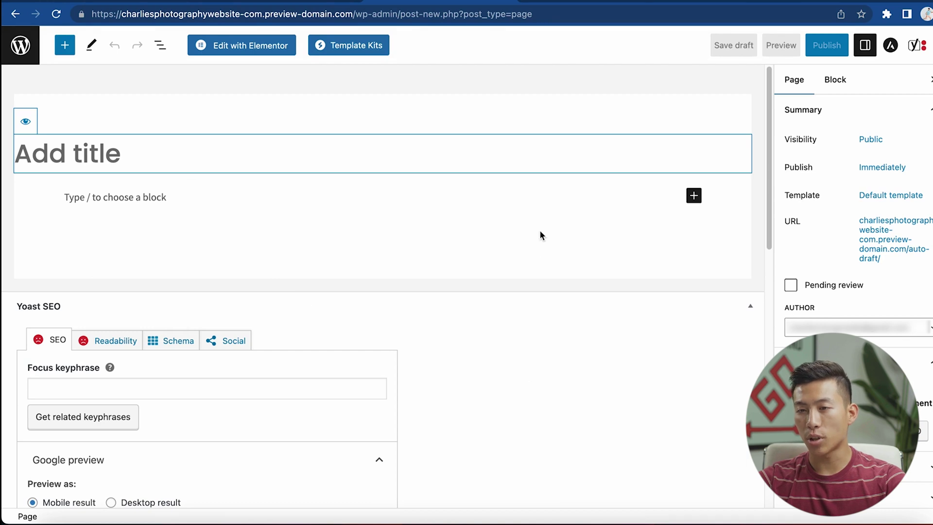
scroll(541, 235, down, 10)
scroll(541, 235, up, 2)
scroll(541, 235, up, 10)
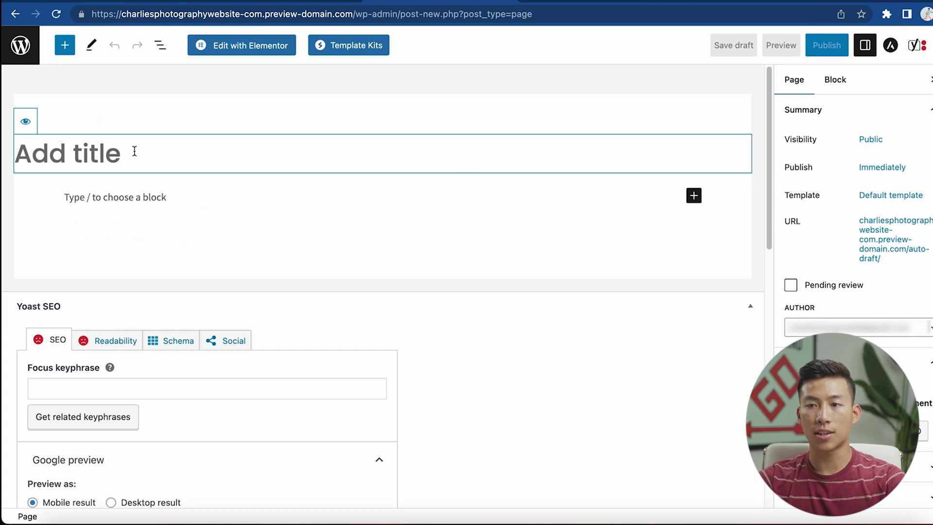
click(236, 51)
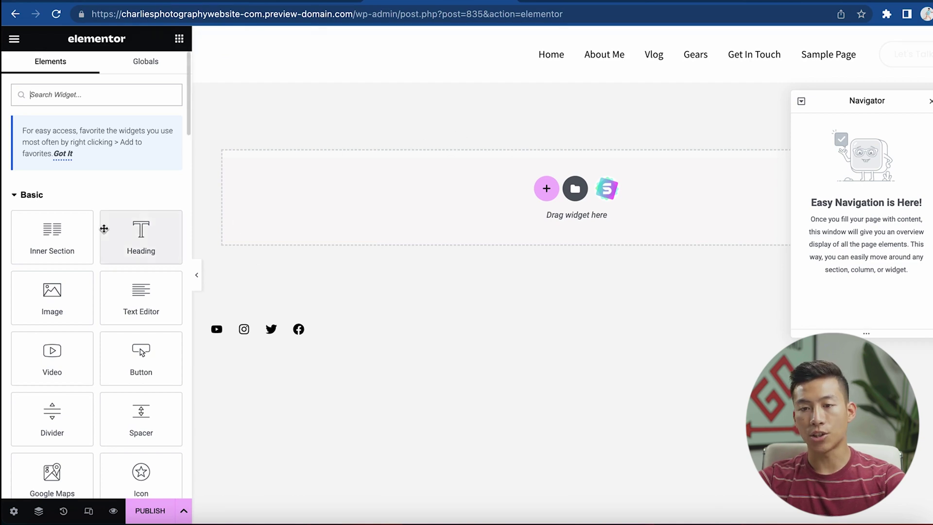
- Look through the available widgets and place an Image widget in the new page's empty content area
scroll(90, 369, down, 5)
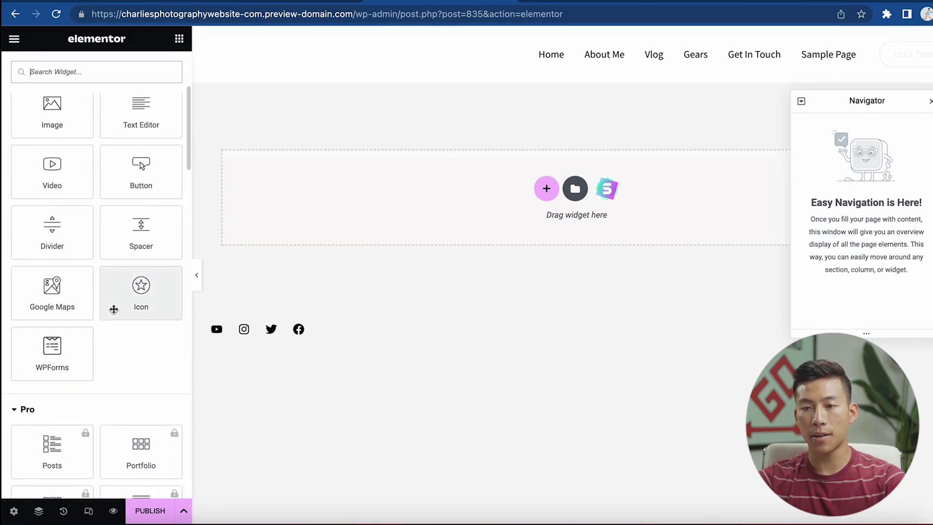
scroll(112, 308, up, 5)
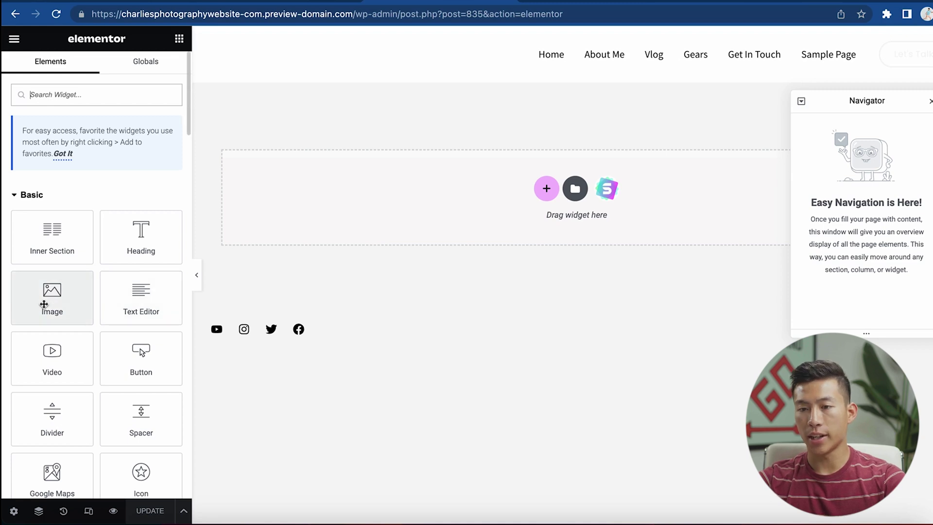
drag(44, 304, 537, 208)
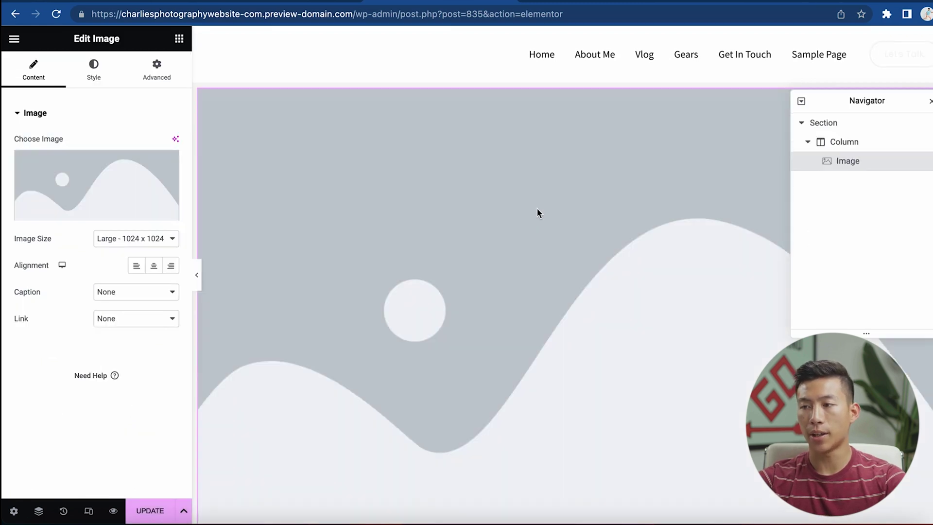
- Look through the media library for the new Image widget without choosing a picture, and return to the widget list
click(102, 213)
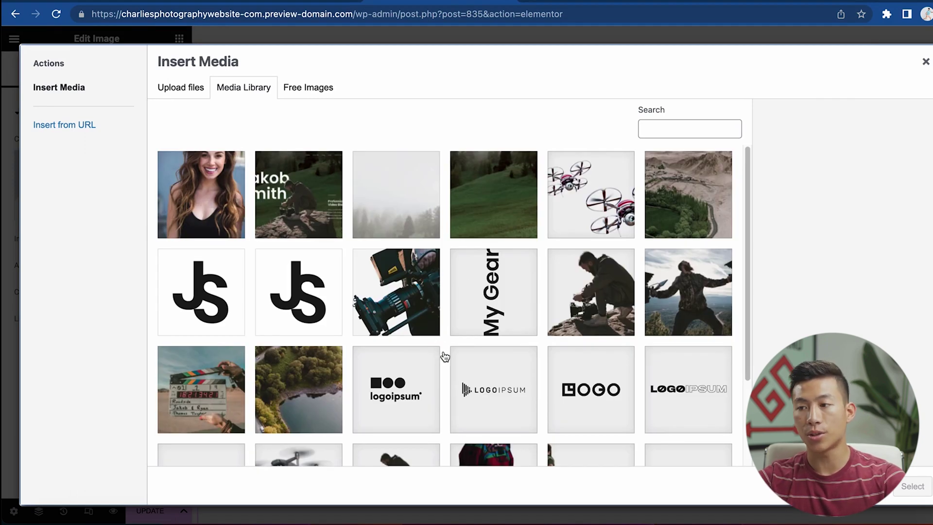
scroll(445, 356, down, 3)
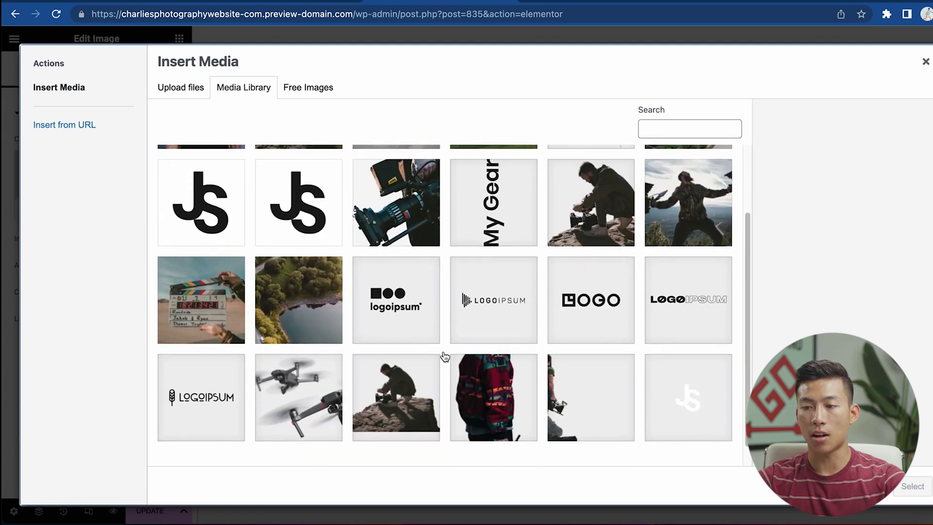
scroll(446, 352, up, 3)
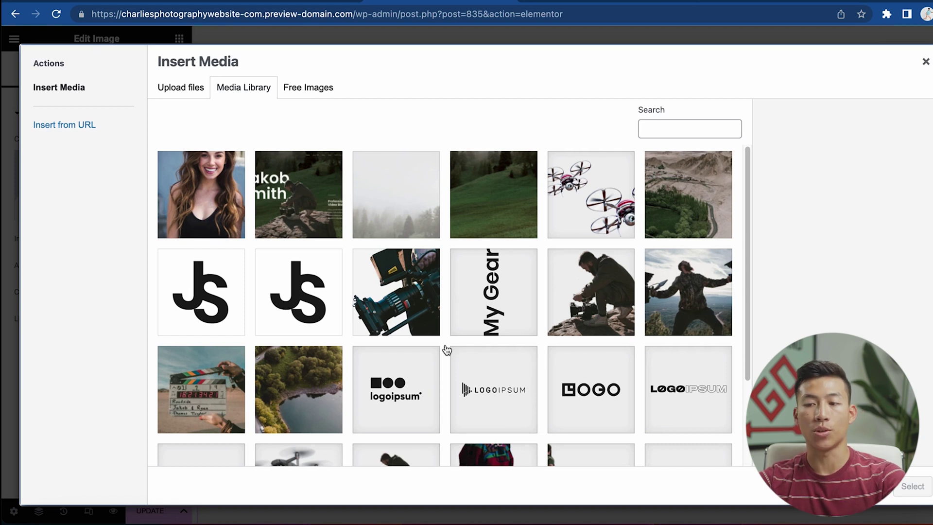
key(Escape)
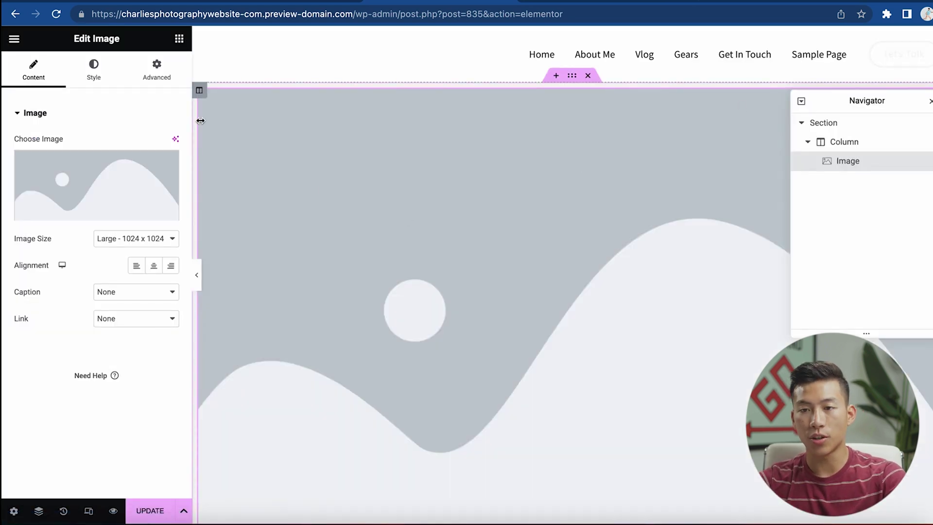
click(179, 41)
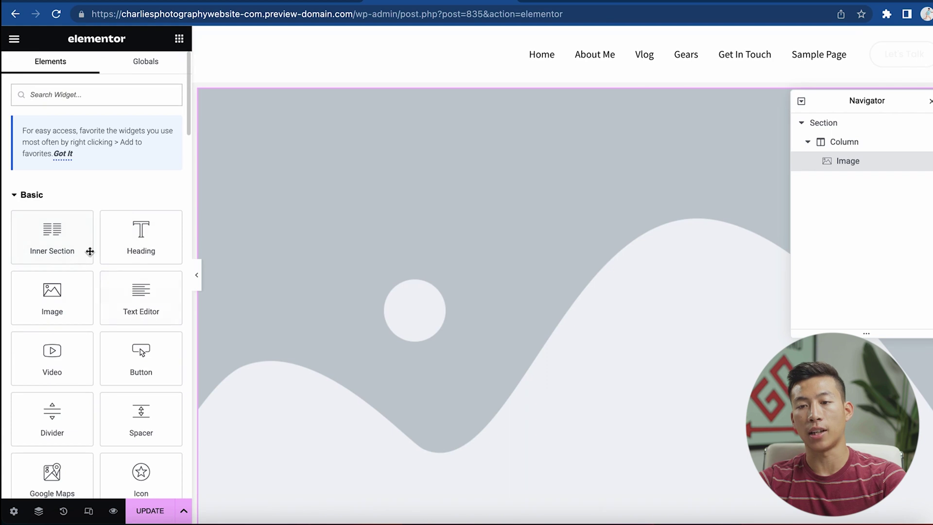